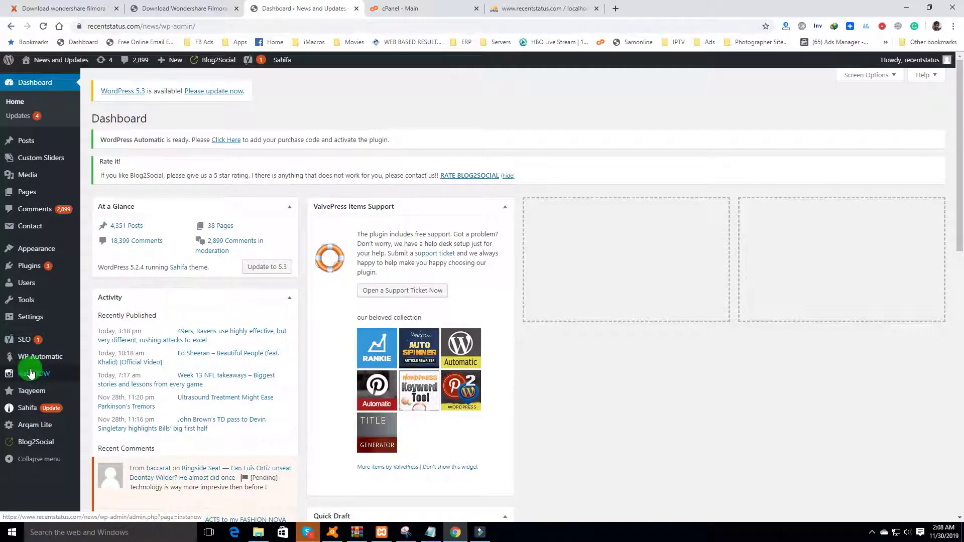
Open the WP Automatic campaigns list and bring up the site's front page in a separate tab
click(45, 365)
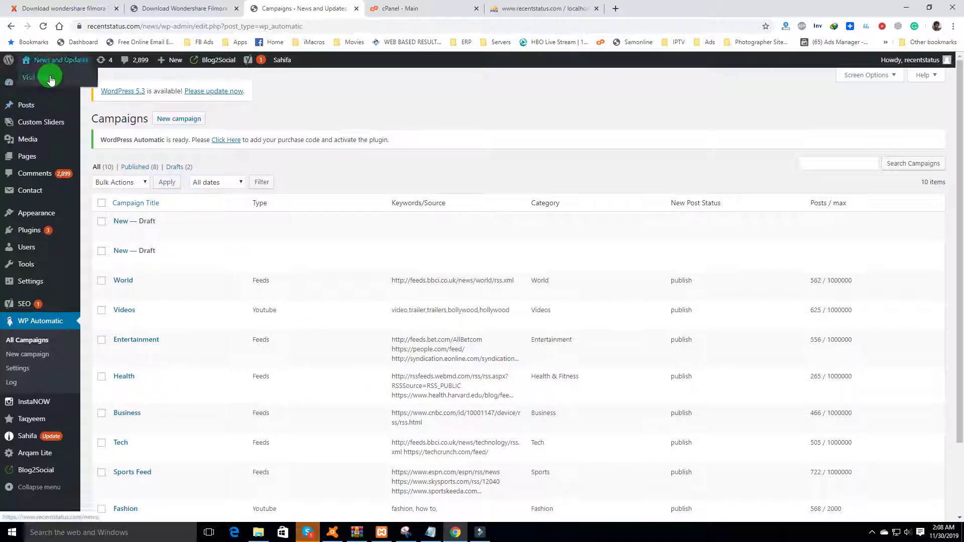
ctrl+click(50, 80)
click(405, 8)
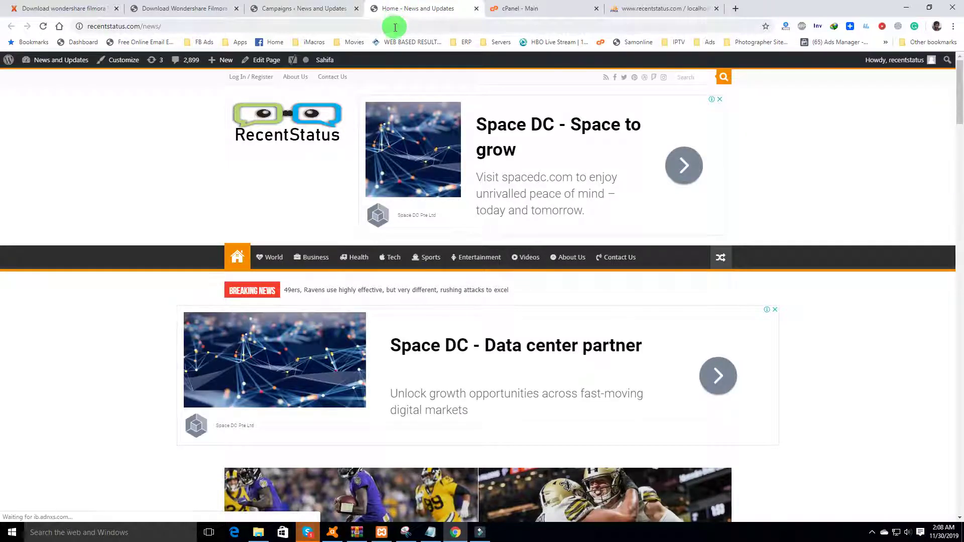
Look through the category sections, videos and recent posts on the news site's home page
scroll(134, 292, down, 15)
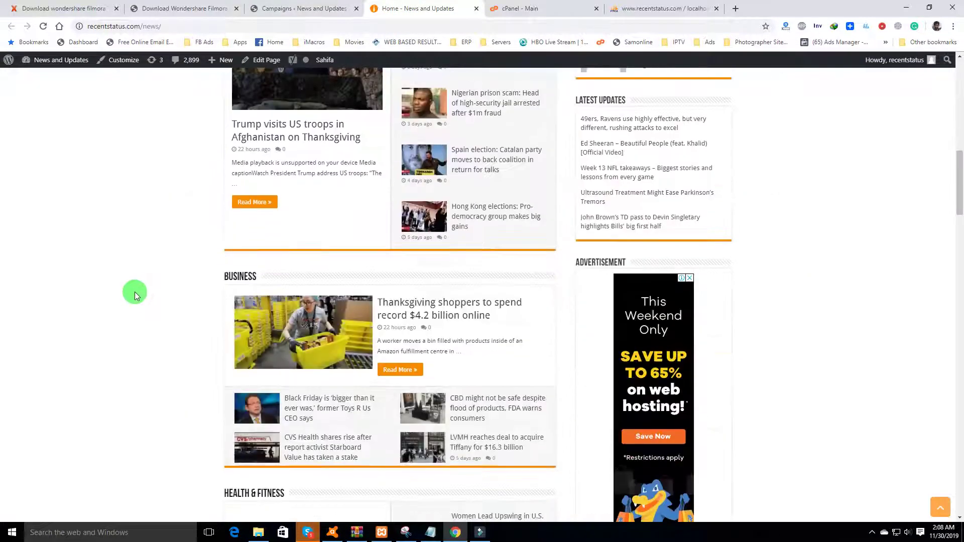
scroll(340, 345, down, 7)
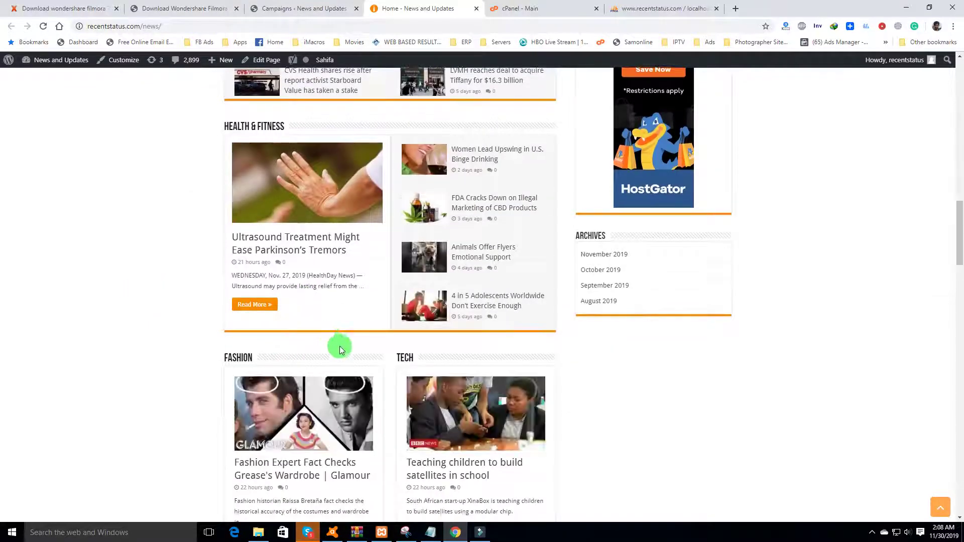
scroll(340, 347, down, 17)
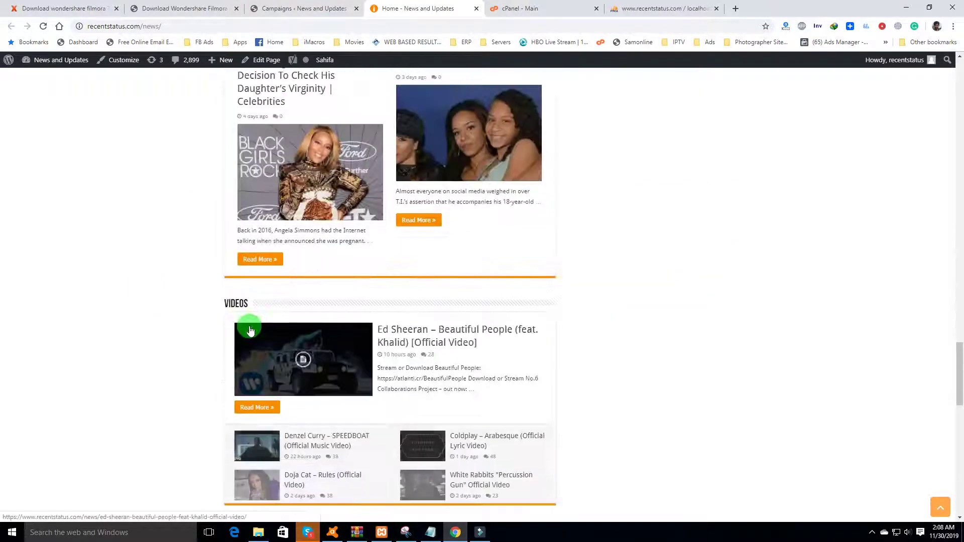
scroll(250, 332, down, 11)
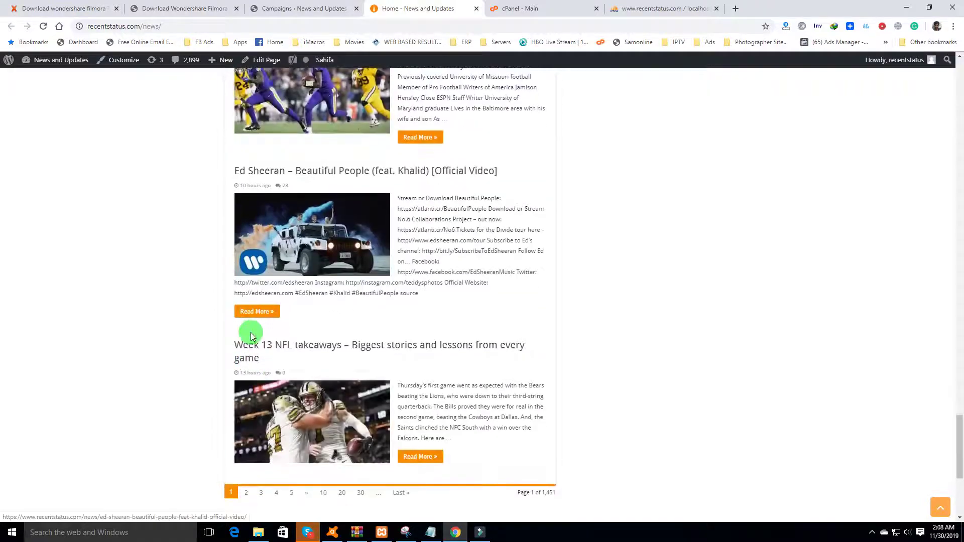
scroll(252, 333, down, 5)
scroll(251, 332, up, 10)
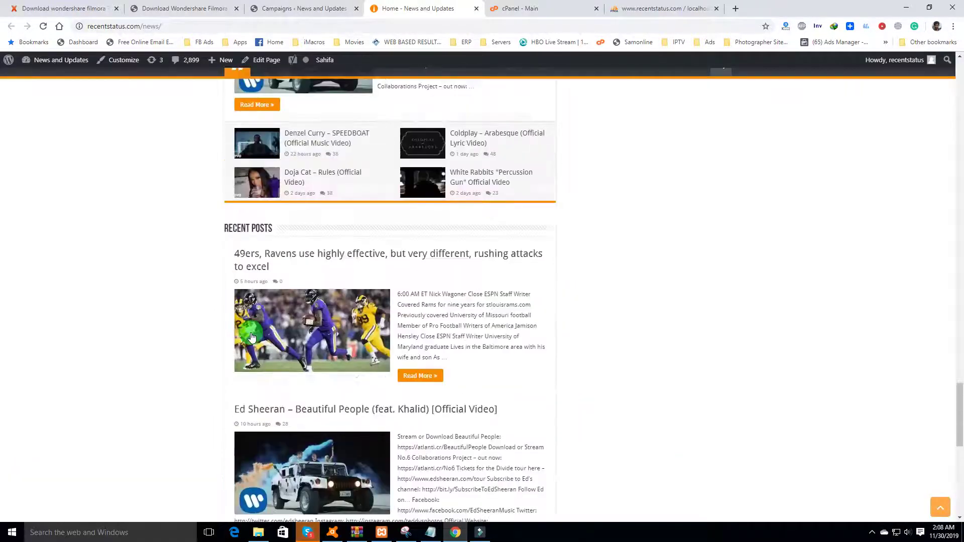
scroll(252, 336, up, 20)
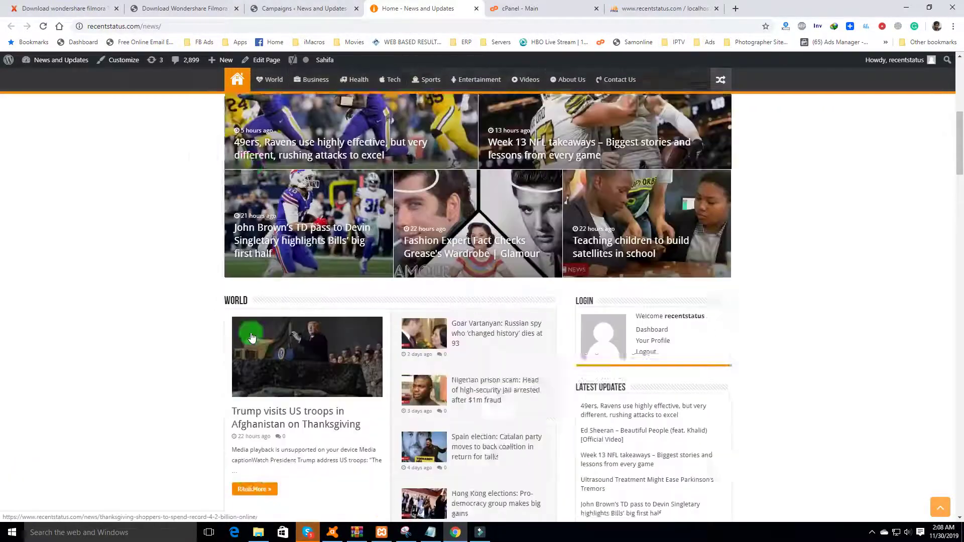
scroll(251, 335, up, 8)
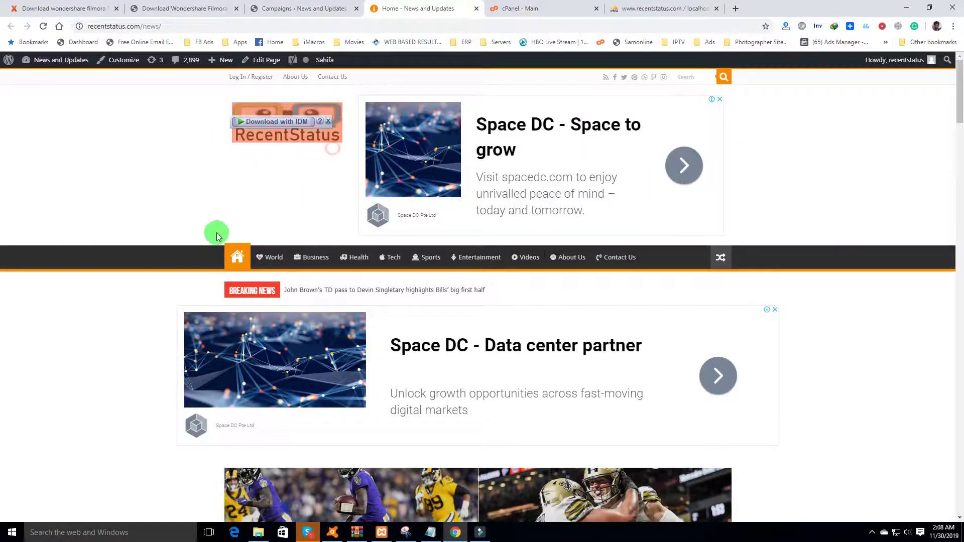
scroll(200, 269, down, 12)
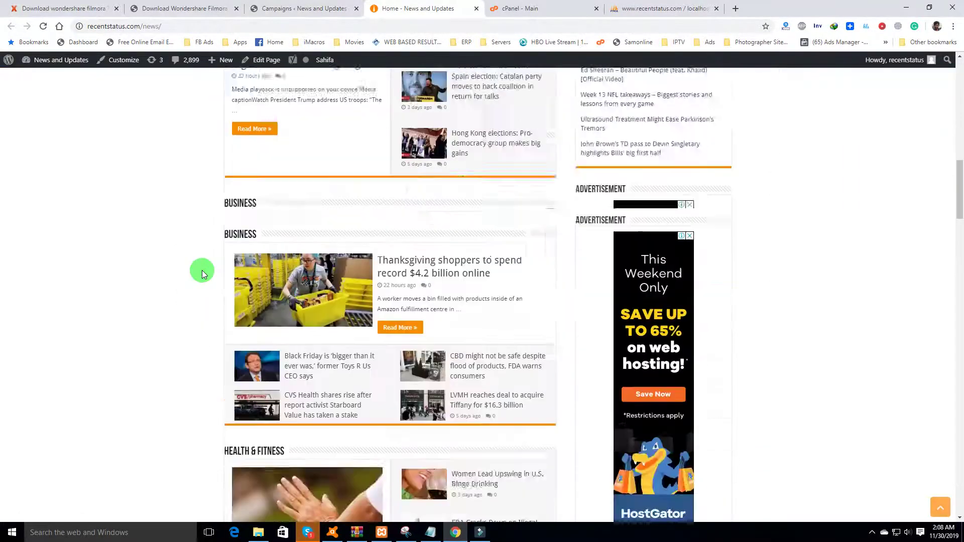
scroll(202, 271, down, 12)
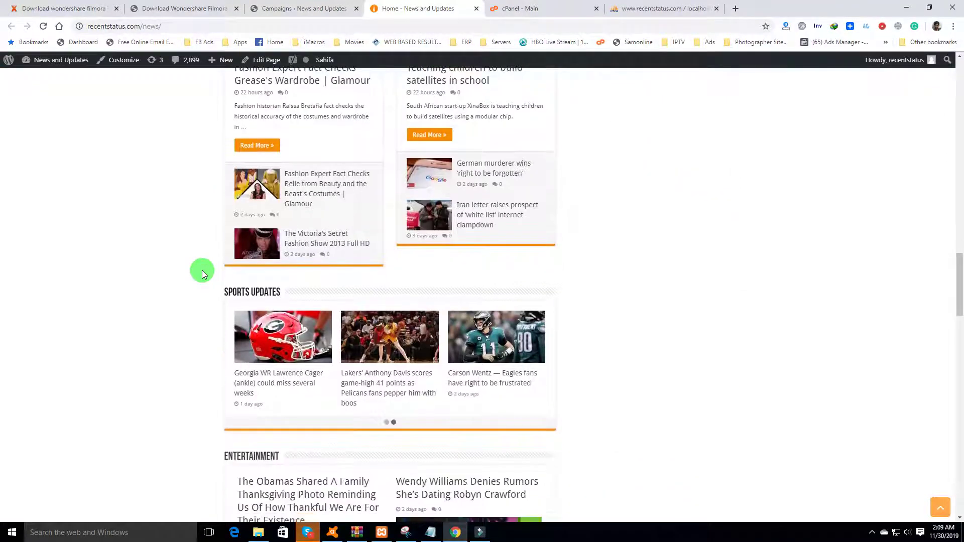
scroll(202, 270, down, 5)
scroll(202, 270, up, 14)
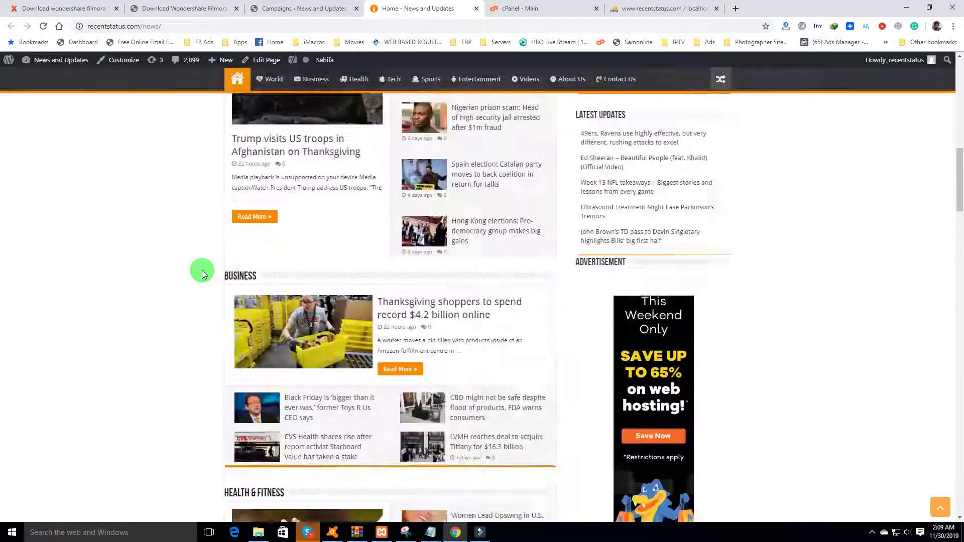
scroll(202, 270, up, 12)
Return to the WordPress admin and open the list of all posts
click(318, 6)
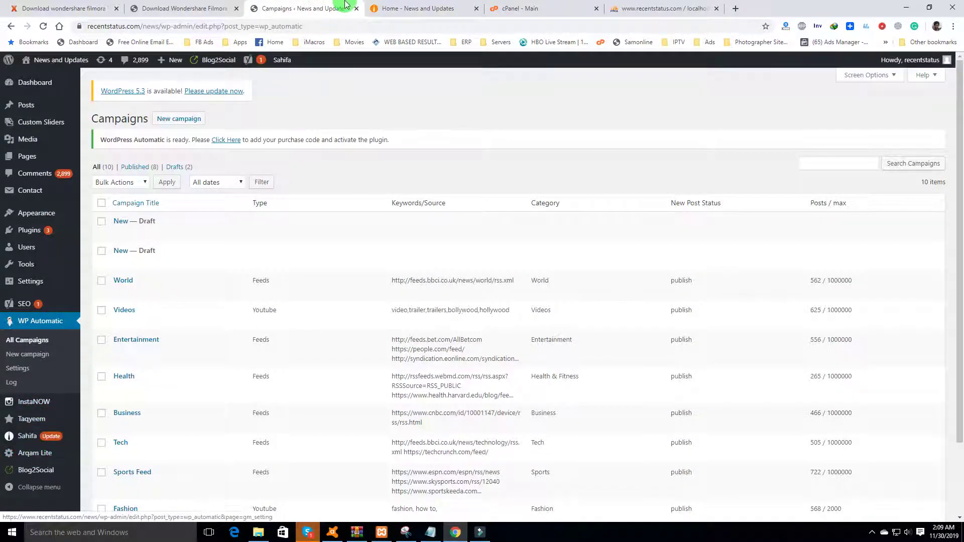
click(384, 8)
click(330, 5)
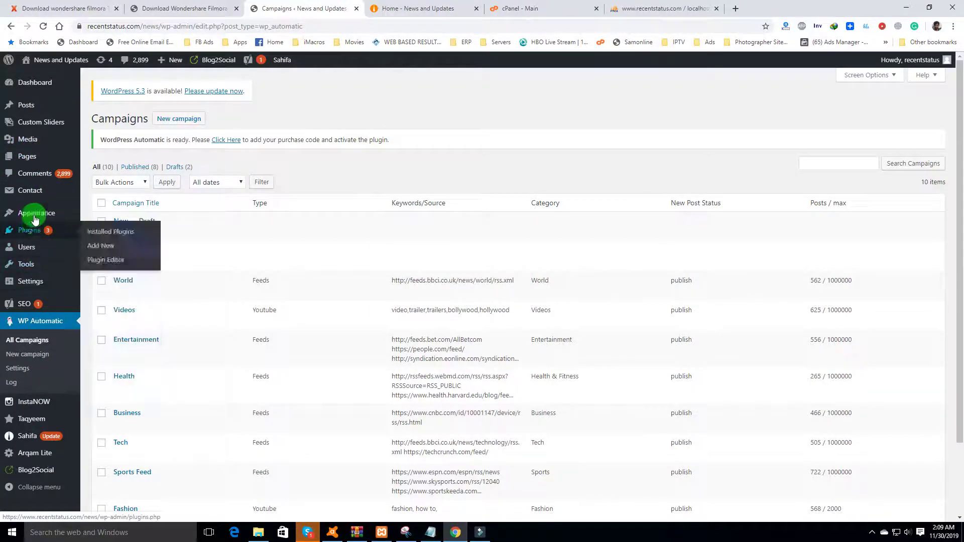
click(129, 119)
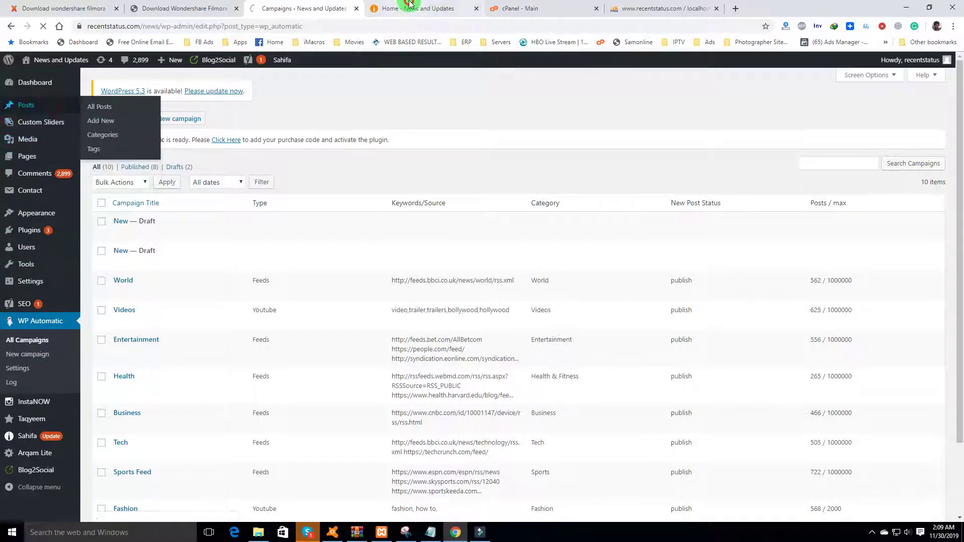
Review the featured stories and the Business section on the site's home page
click(410, 4)
scroll(130, 399, down, 15)
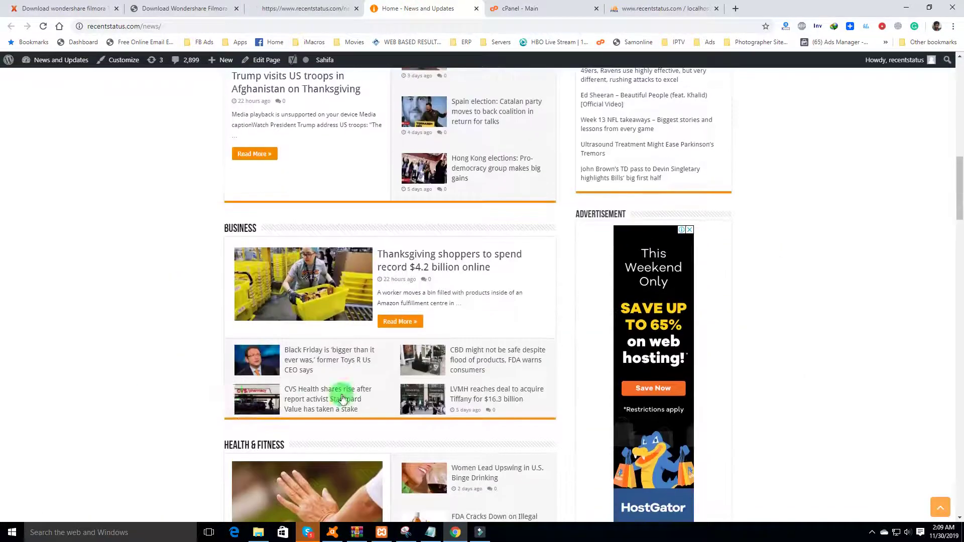
scroll(341, 399, up, 18)
scroll(301, 429, down, 3)
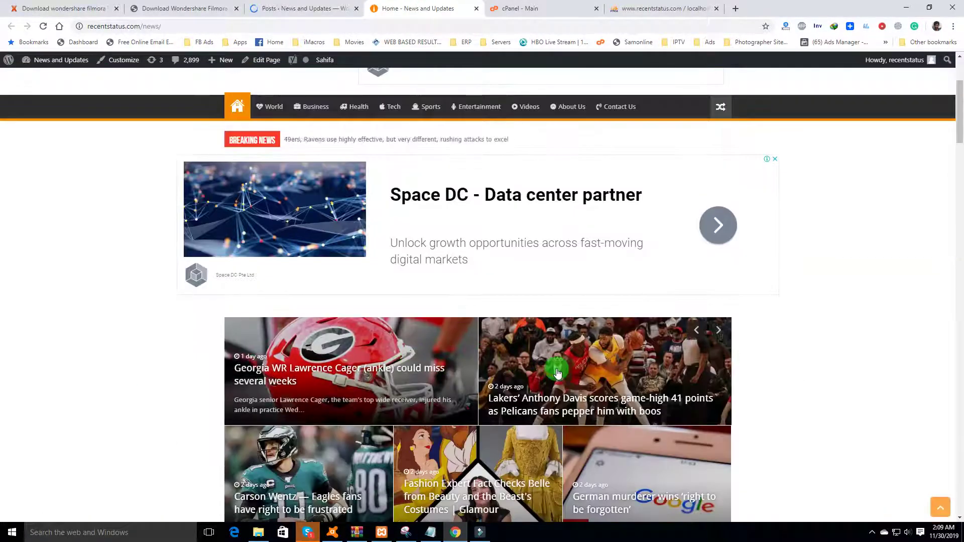
scroll(598, 397, down, 3)
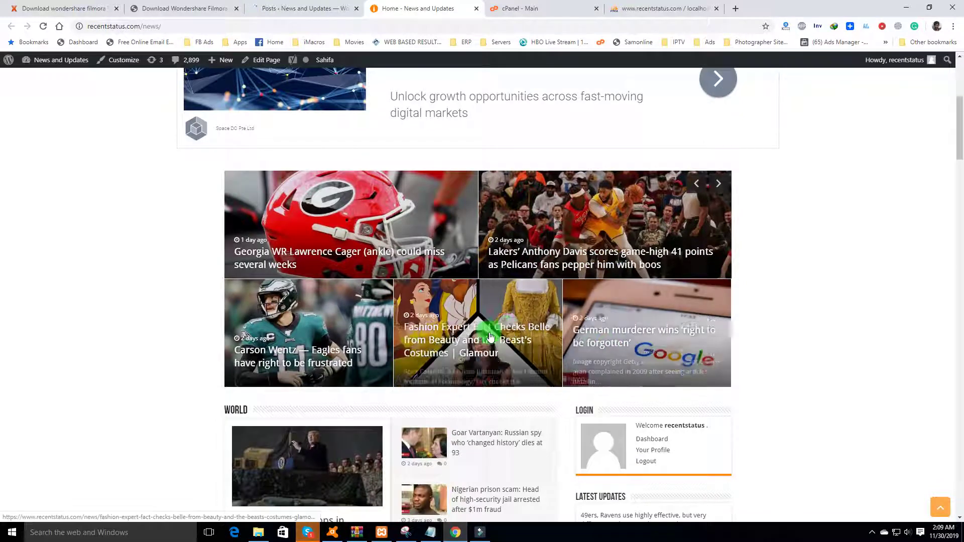
Compare the admin list of published posts and their categories with the content on the site's home page
click(269, 7)
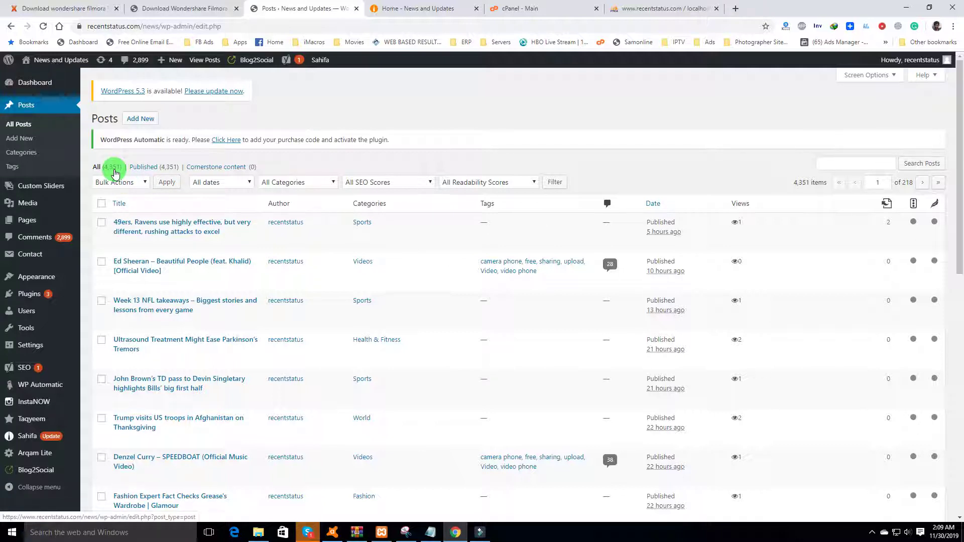
click(381, 14)
scroll(399, 151, up, 6)
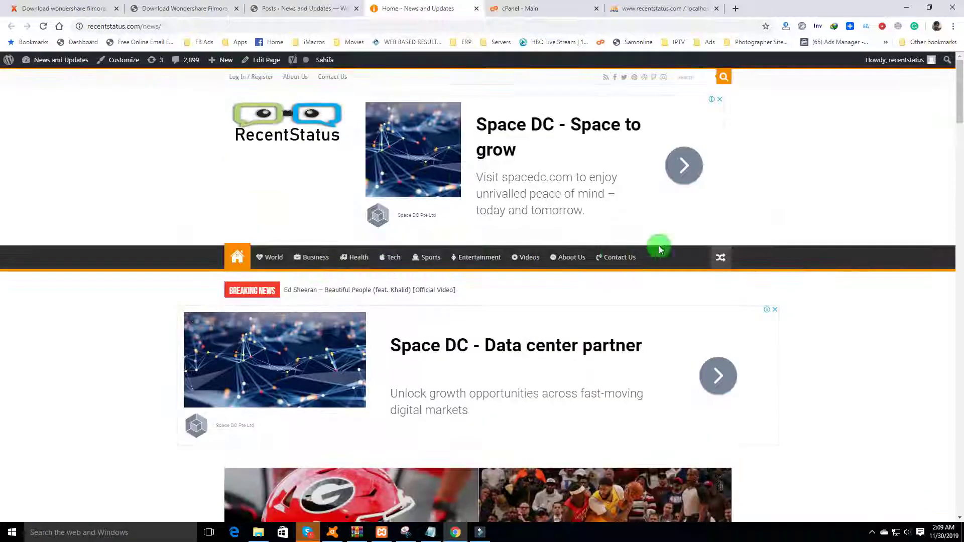
click(148, 202)
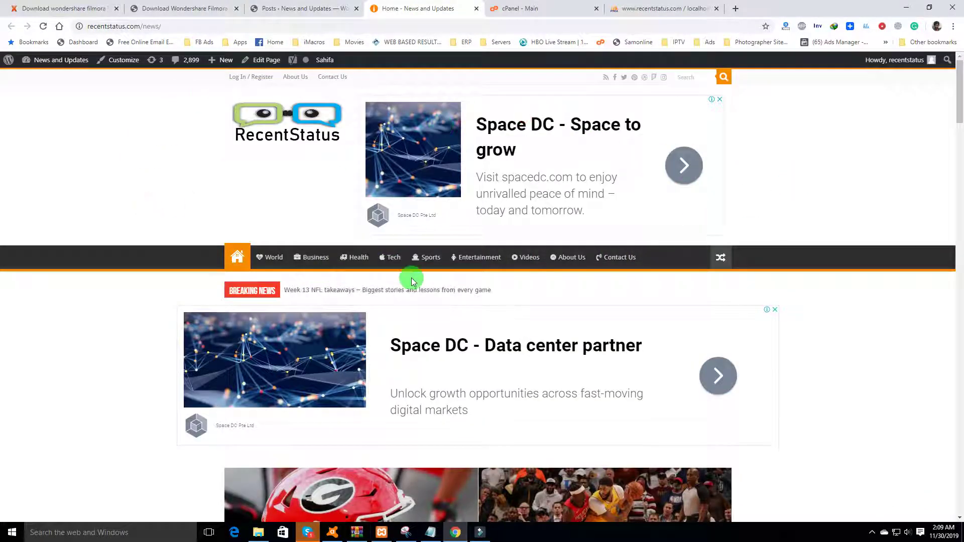
scroll(342, 357, down, 10)
click(338, 7)
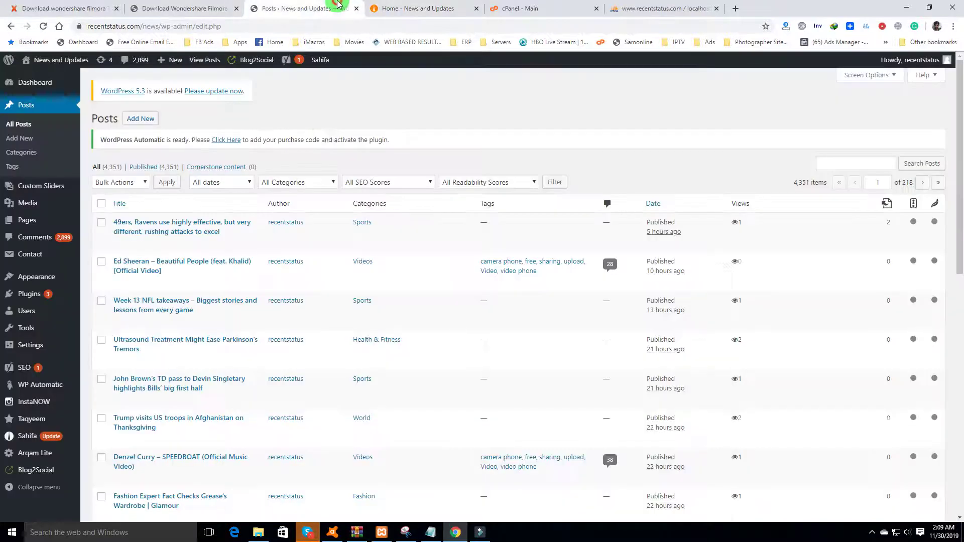
scroll(116, 361, down, 5)
scroll(75, 432, down, 3)
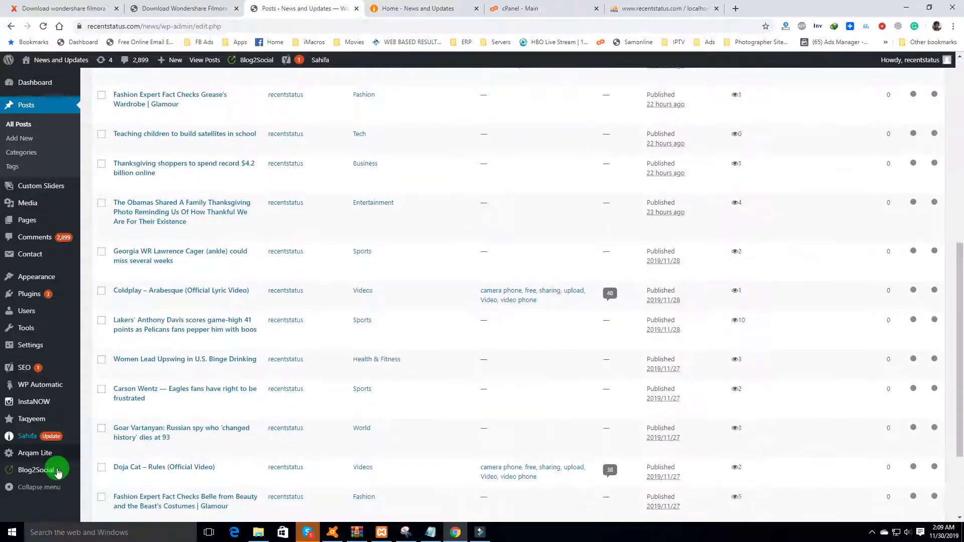
Open the WP Automatic campaigns list and review the type, sources and category of each existing campaign
mouse_move(46, 418)
mouse_move(50, 391)
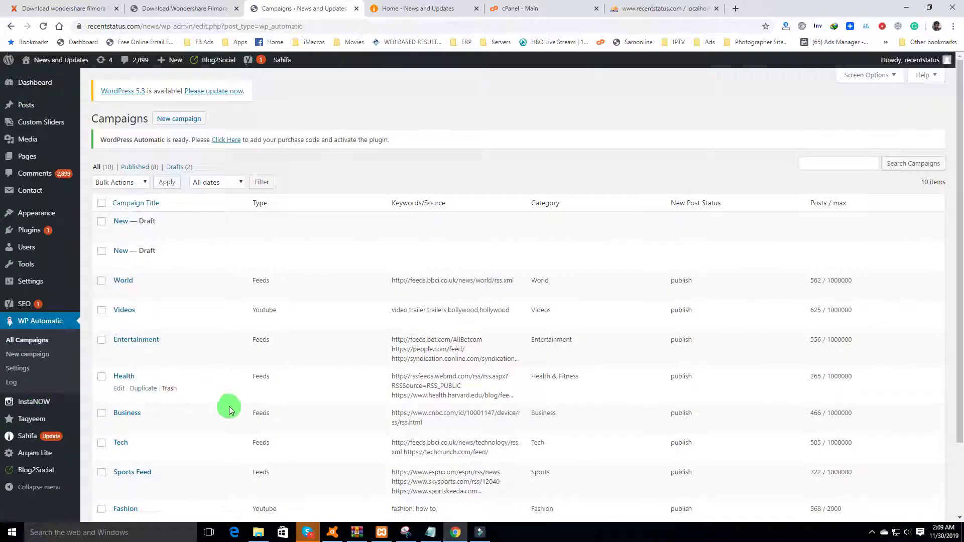
scroll(241, 417, down, 2)
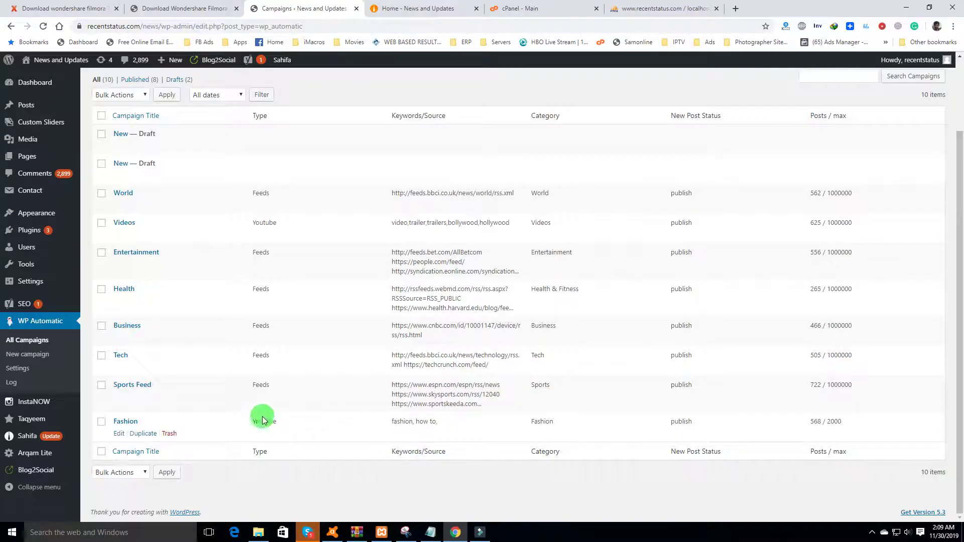
scroll(244, 426, up, 2)
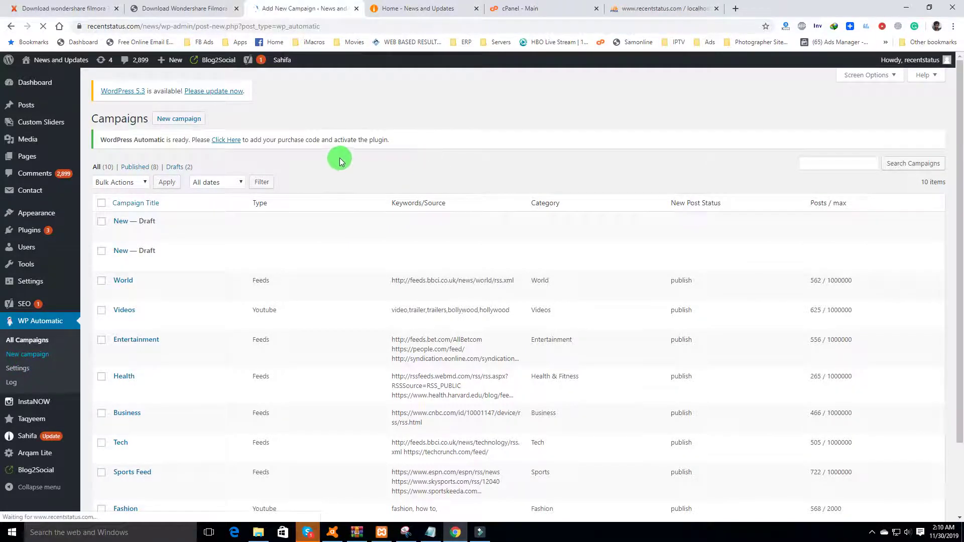
Start a new WP Automatic campaign and set its campaign type to Feeds
scroll(331, 232, down, 5)
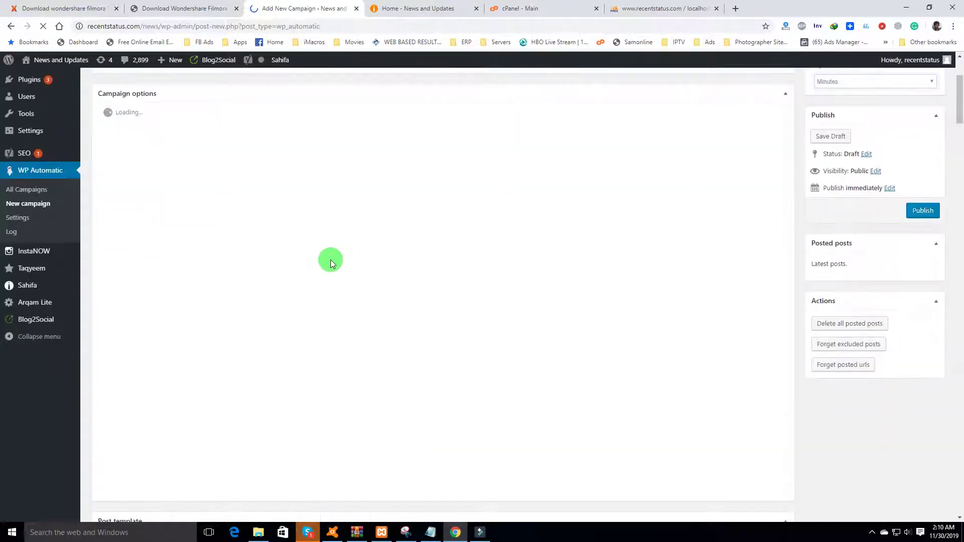
scroll(447, 332, up, 5)
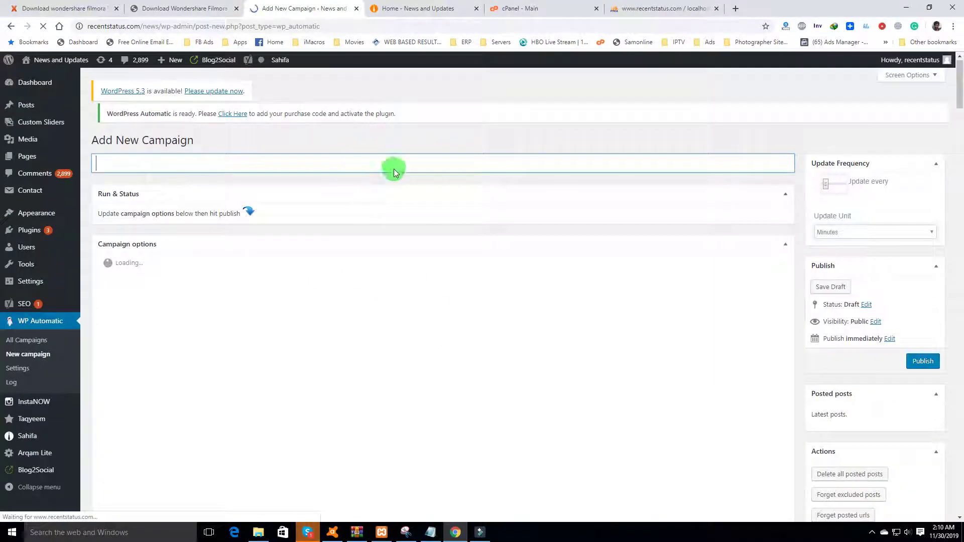
scroll(421, 241, down, 1)
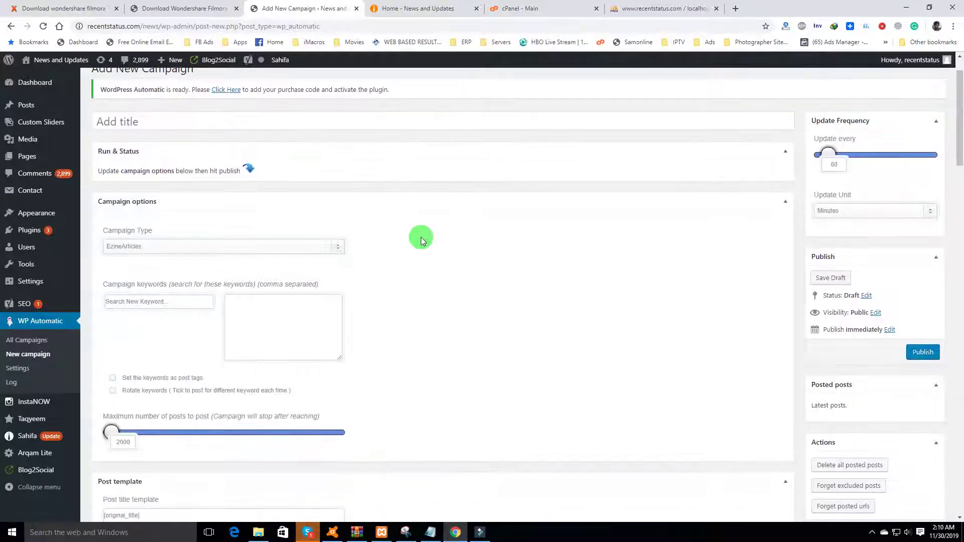
click(339, 250)
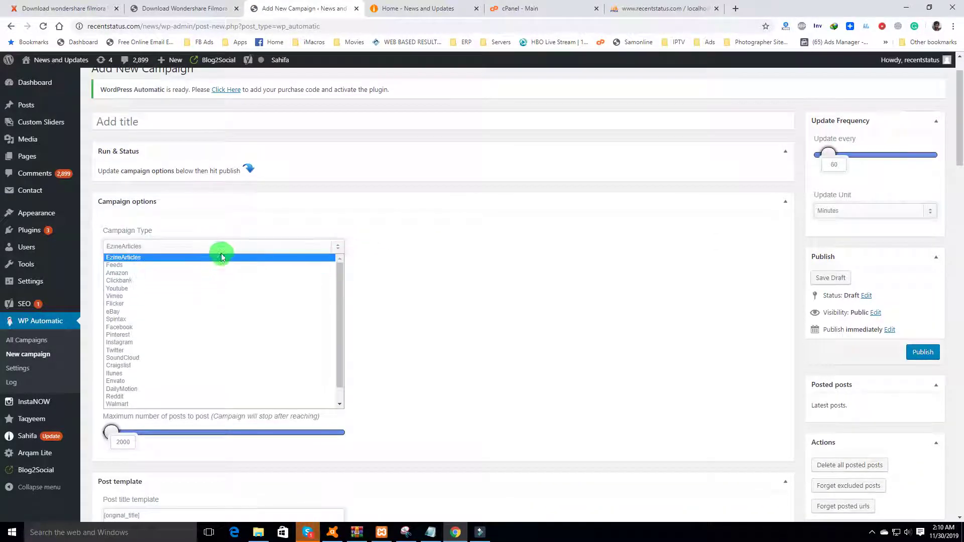
click(127, 266)
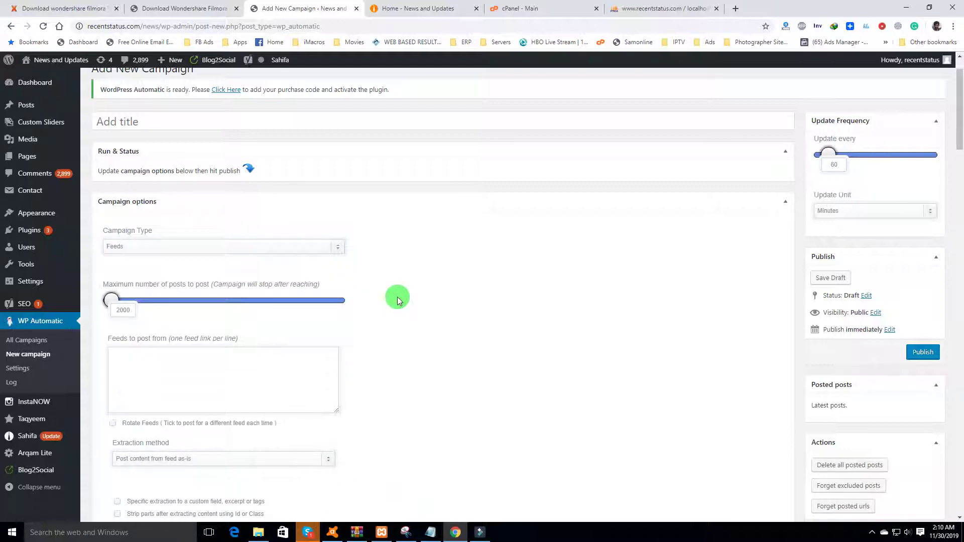
Open the RSS feed of biplobibangladesh.com in a new browser tab by adding /feed to the site's address
click(734, 9)
text(biplobibangladesh.com)
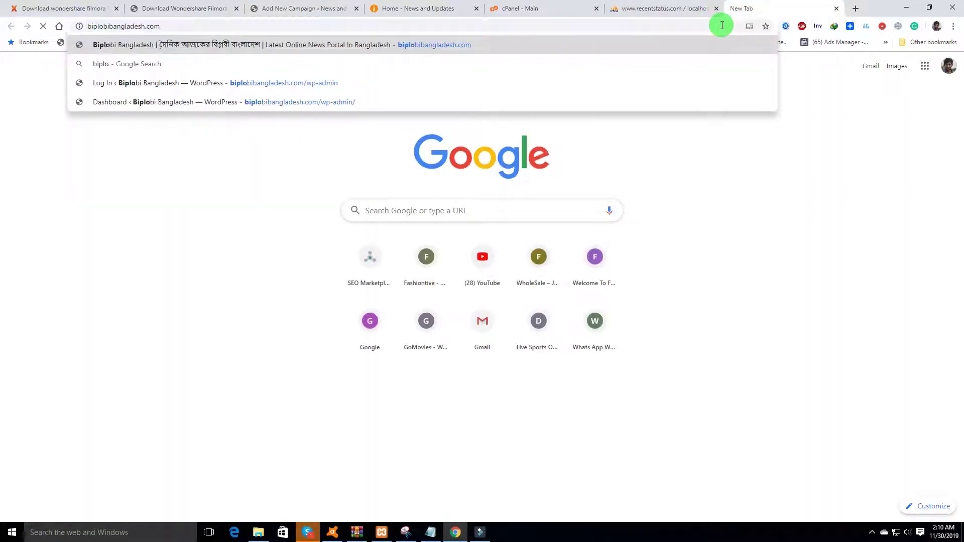
key(Return)
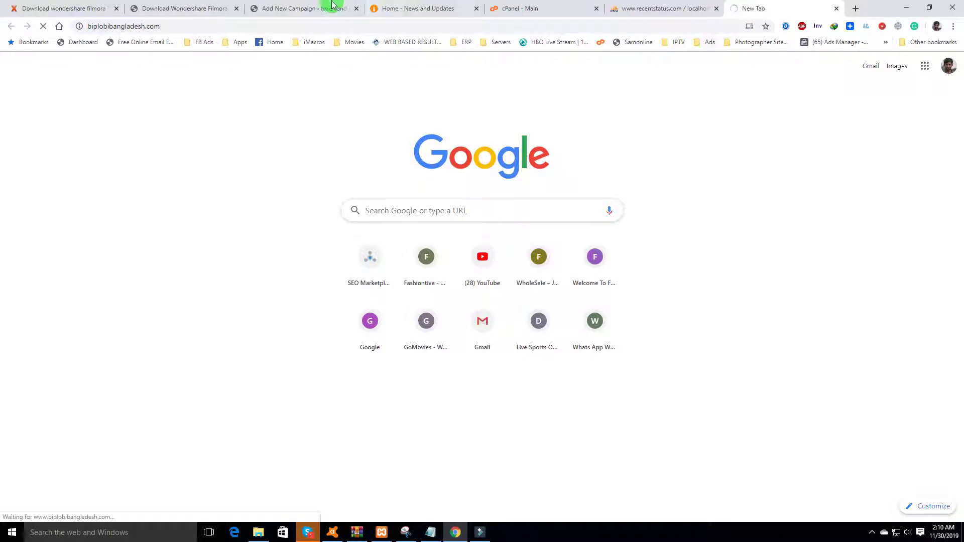
click(240, 28)
click(470, 29)
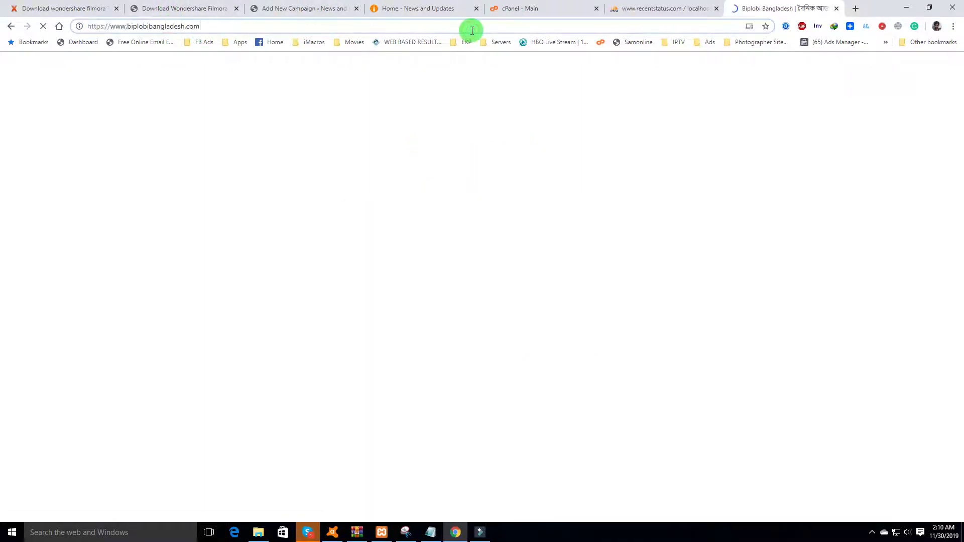
text(/)
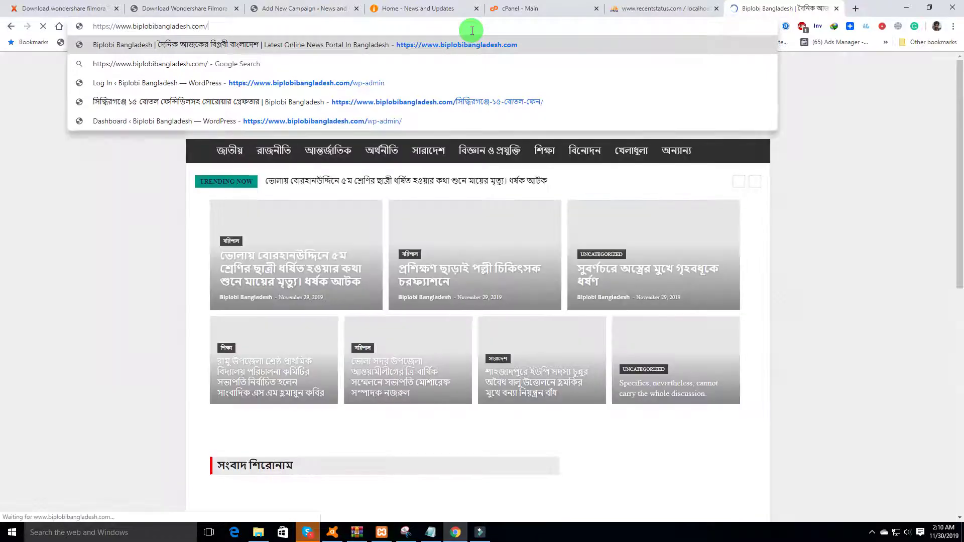
text(feed)
key(Return)
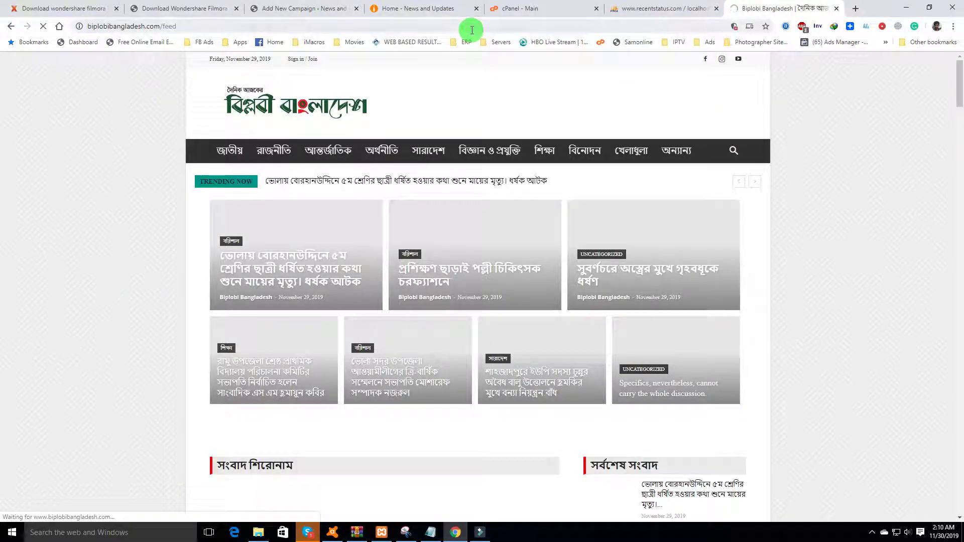
Open the WP Automatic campaigns list in a separate tab, keeping the new campaign form open
click(430, 8)
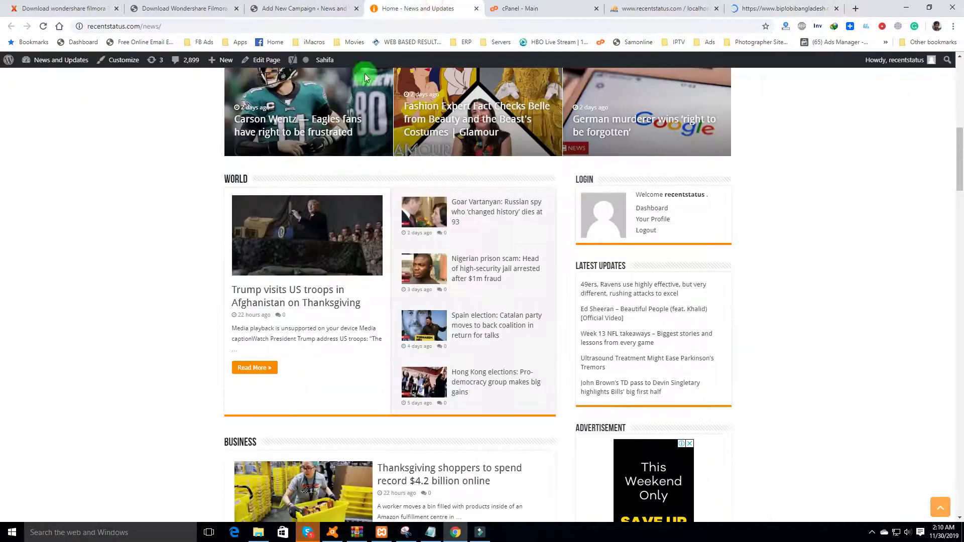
click(291, 9)
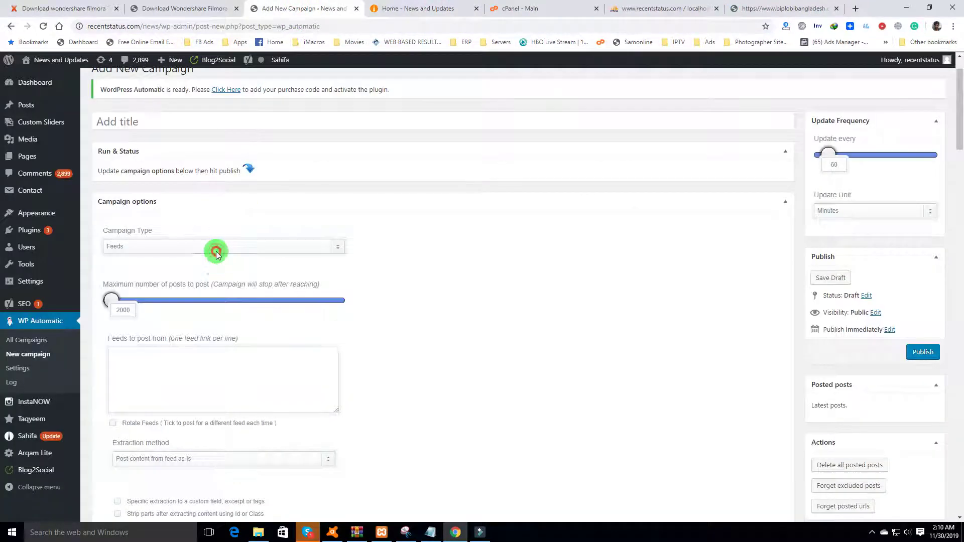
click(204, 364)
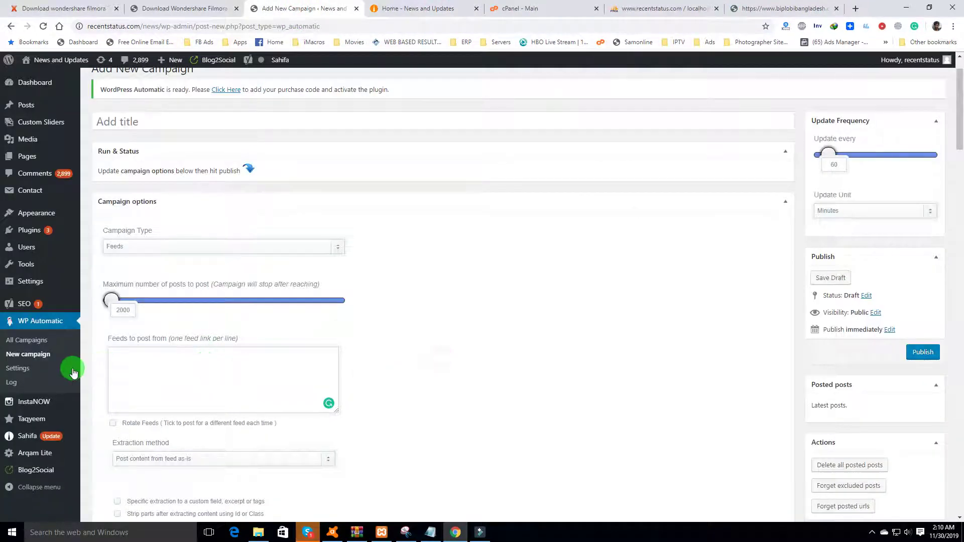
middle_click(43, 346)
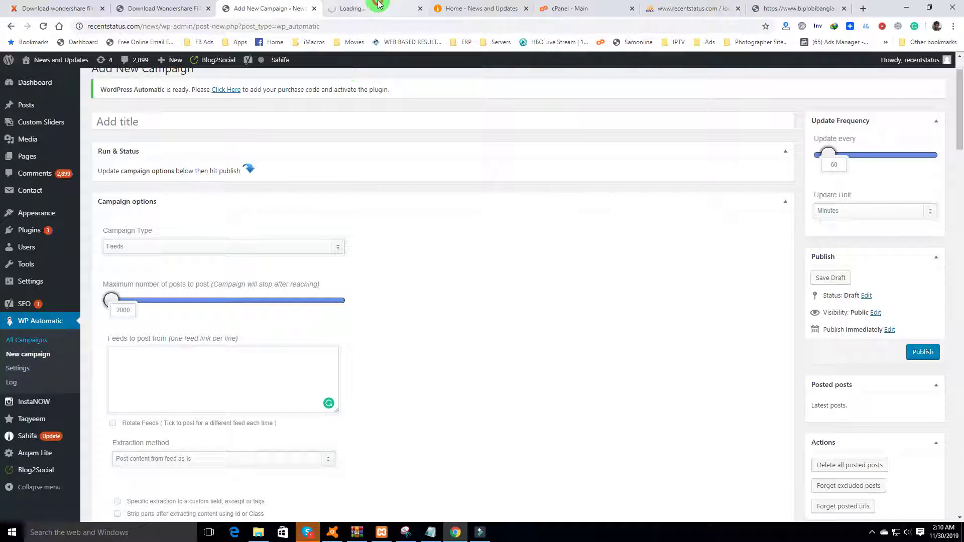
click(393, 5)
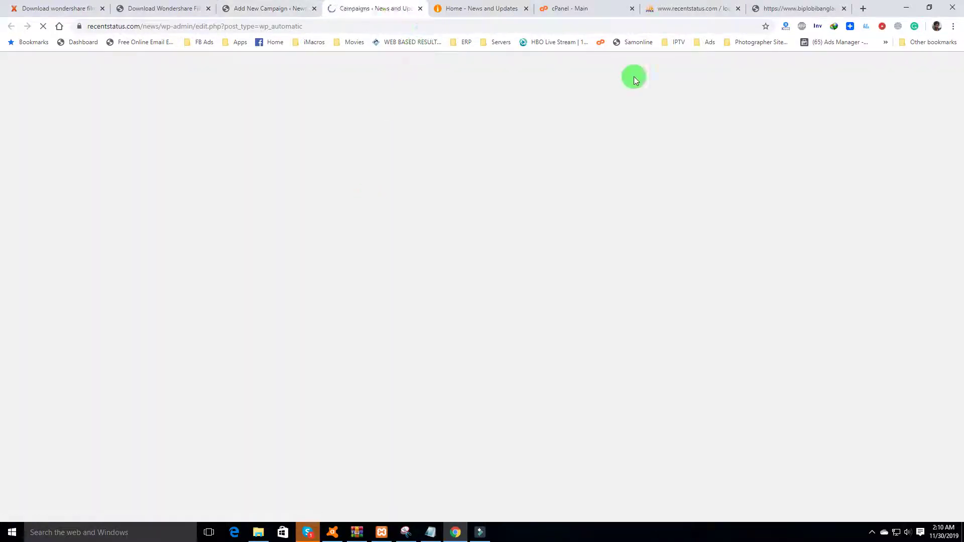
Examine the Biplobi Bangladesh feed content and the feed addresses used as sources by the World and Entertainment campaigns
click(797, 7)
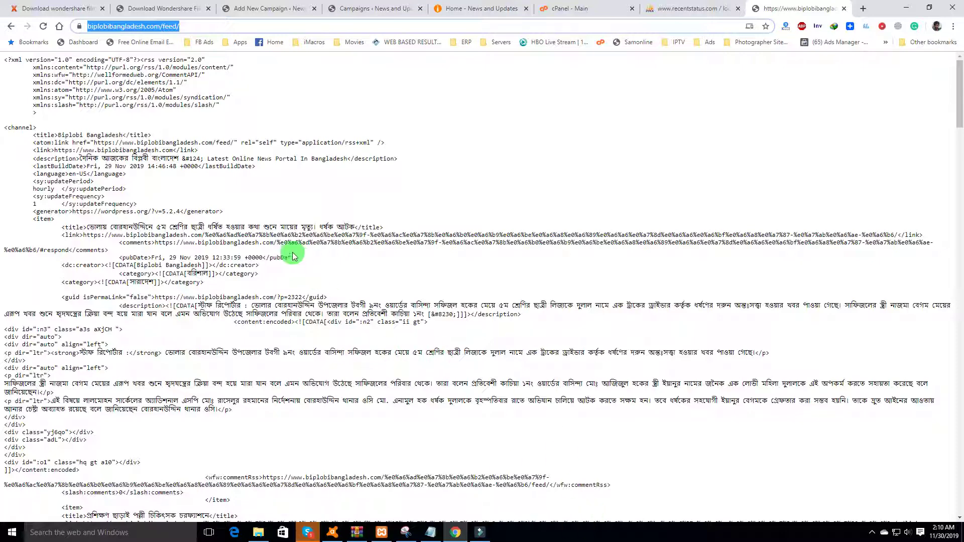
drag(291, 254, 500, 297)
click(492, 274)
click(376, 7)
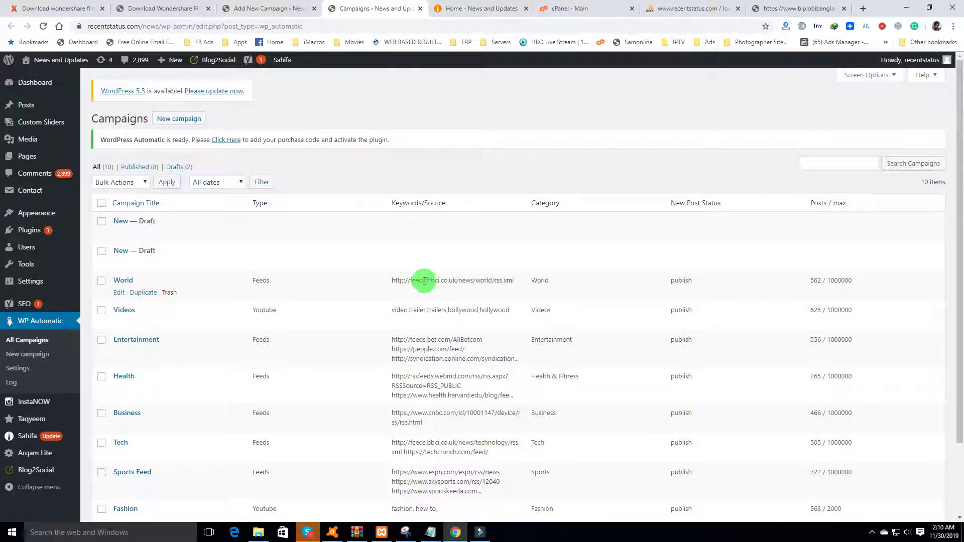
mouse_move(448, 282)
mouse_down()
mouse_move(400, 281)
mouse_move(446, 282)
mouse_up()
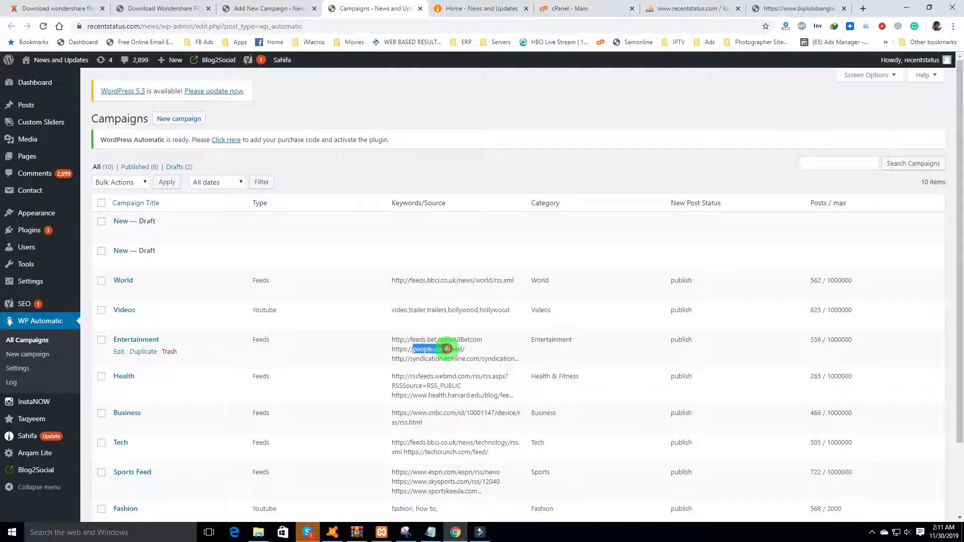
Search Google for "feed url of bbc" in a new browser tab
click(862, 8)
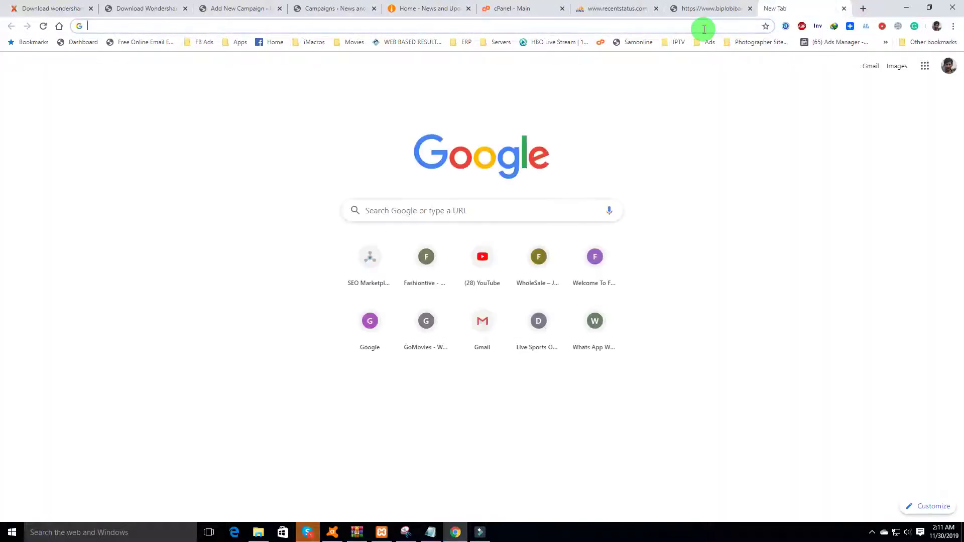
text(feed)
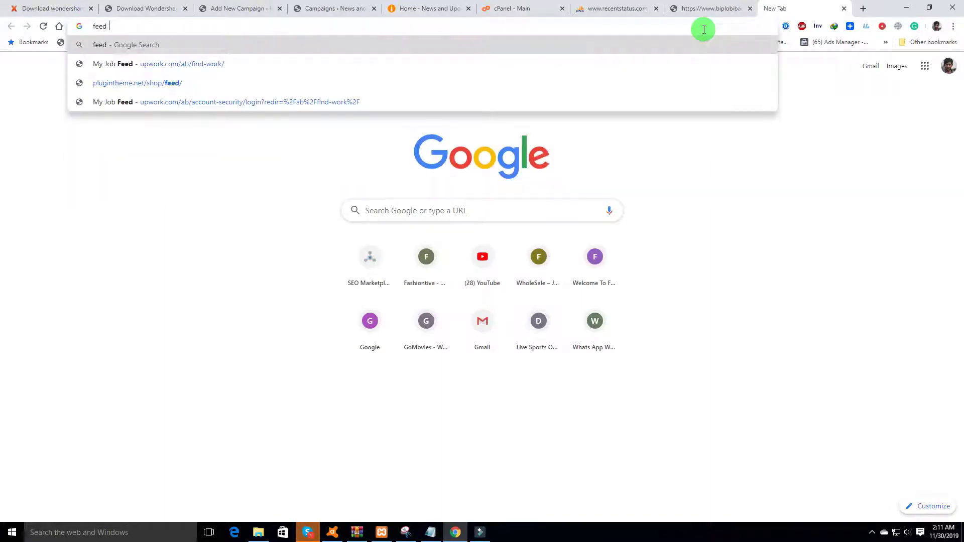
text( url of)
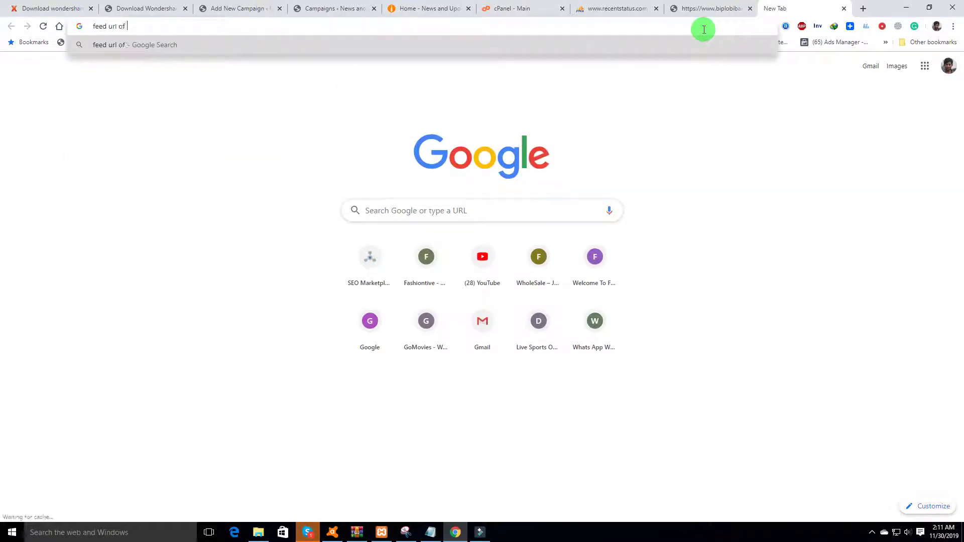
text( bbc)
key(Return)
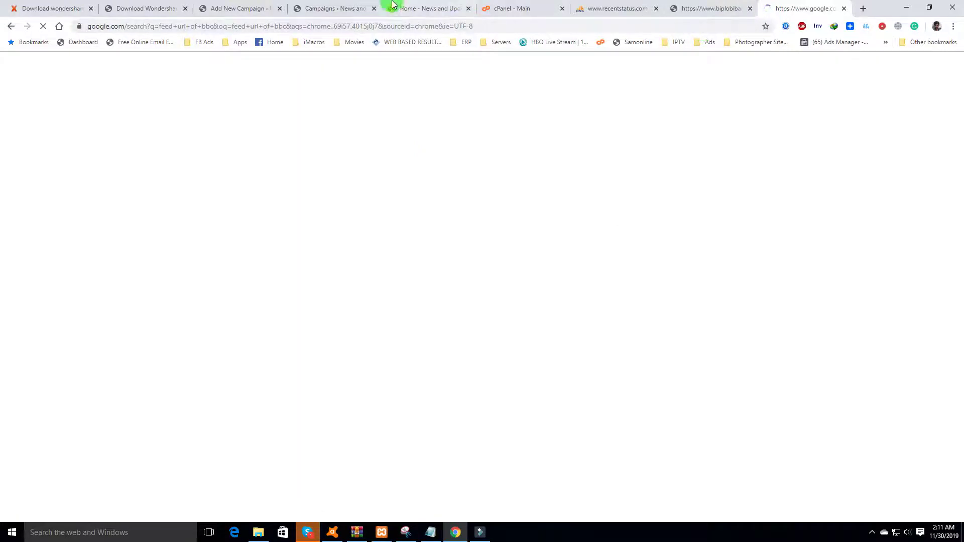
Return to the new campaign form and look over its post status and image options
click(332, 8)
click(236, 8)
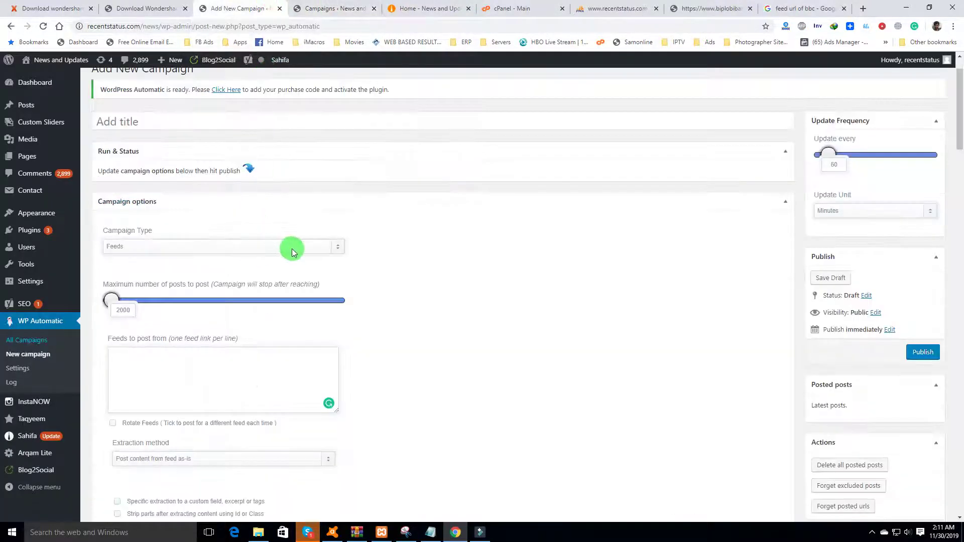
scroll(341, 331, down, 20)
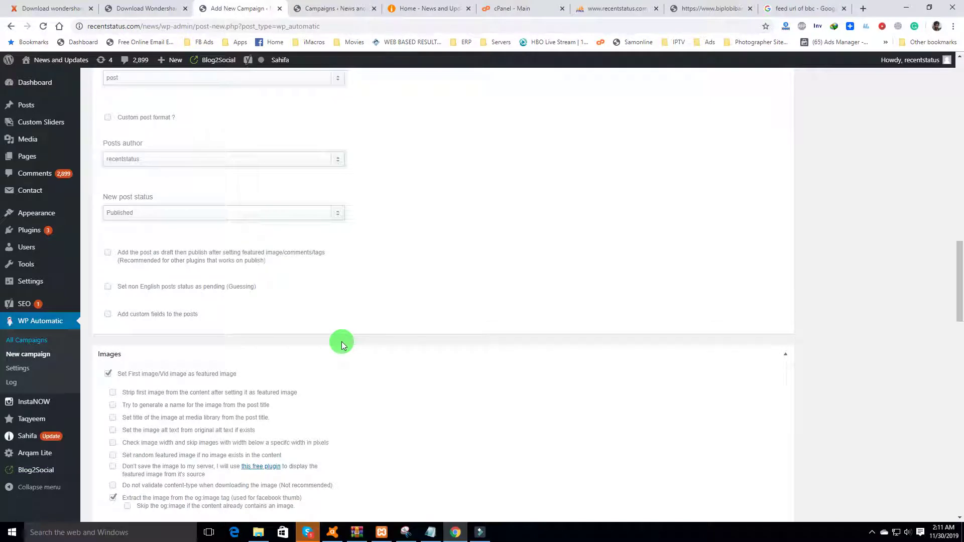
scroll(341, 343, up, 20)
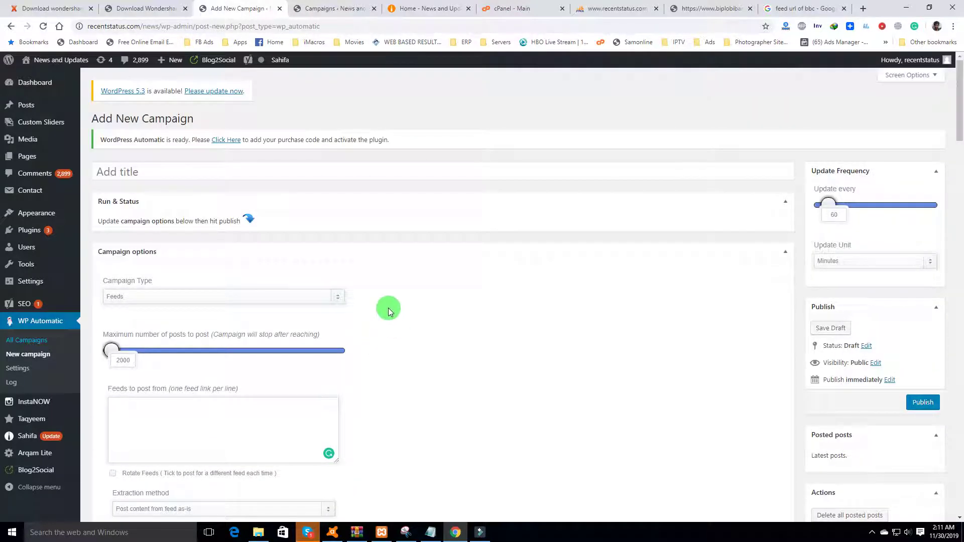
Look through the available campaign types and change the new campaign's type to Envato
click(299, 297)
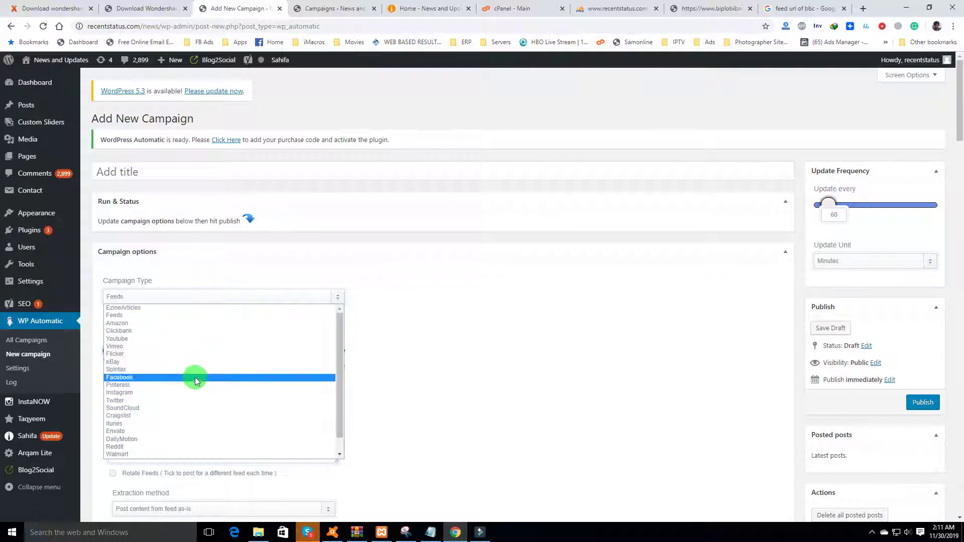
scroll(195, 379, down, 1)
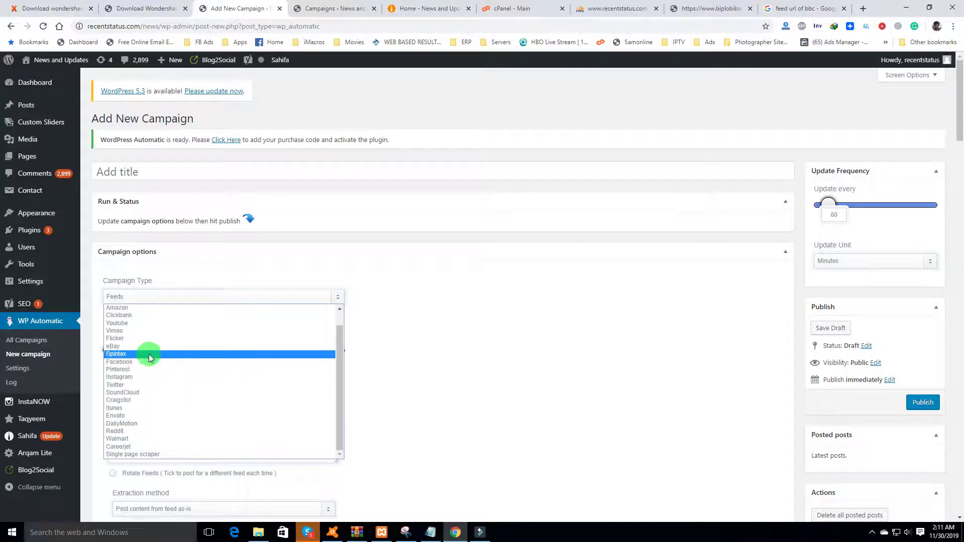
click(130, 416)
scroll(170, 350, down, 9)
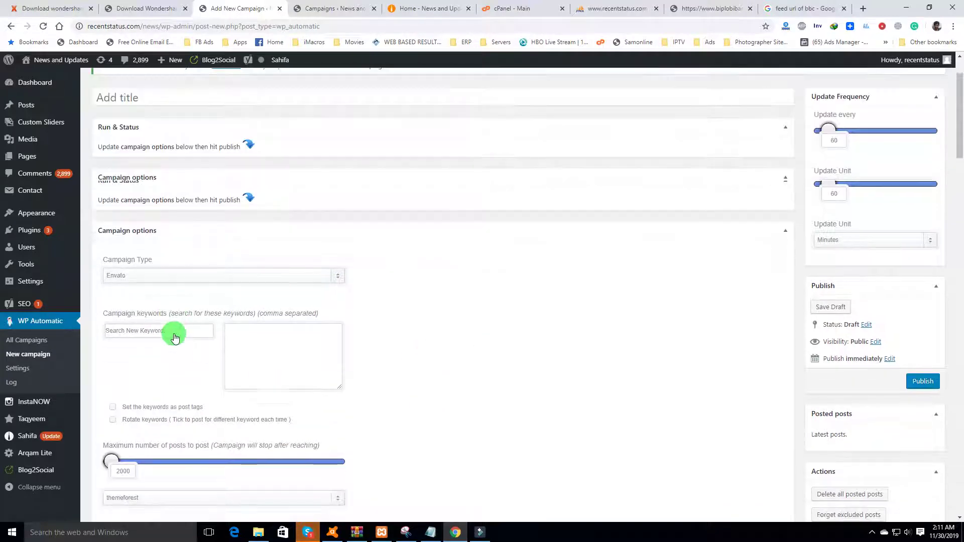
scroll(176, 335, down, 2)
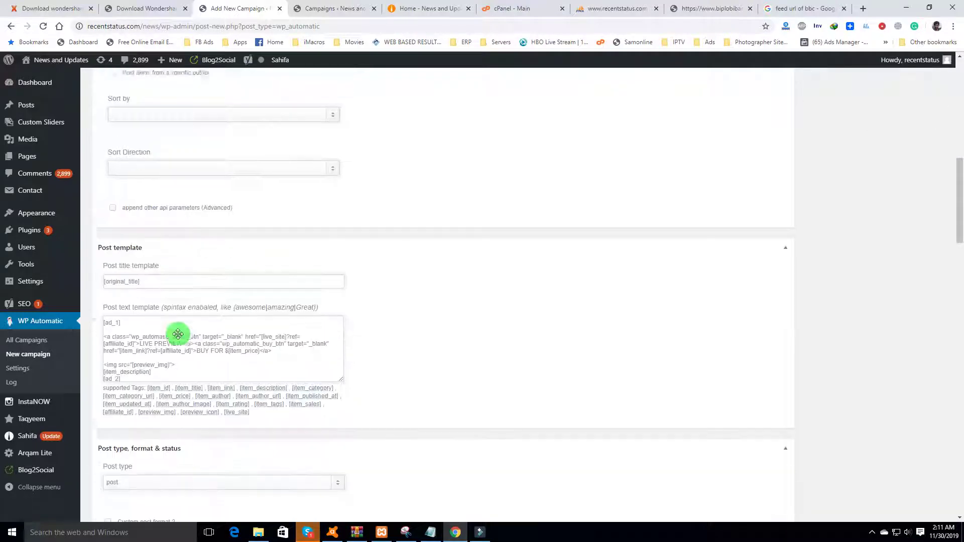
Examine the Envato campaign's post text template, including its ad, affiliate link, preview image and description tags
click(242, 367)
scroll(246, 356, down, 3)
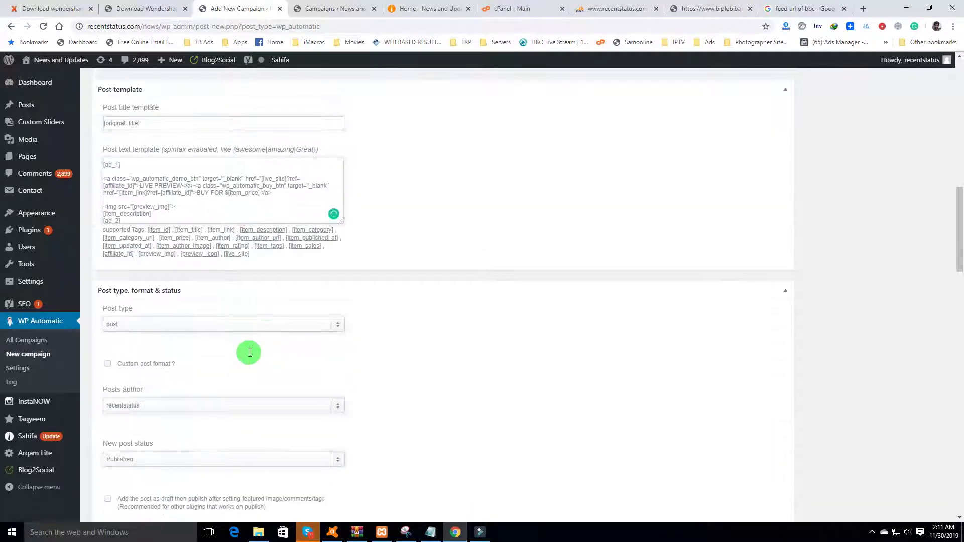
scroll(405, 360, up, 3)
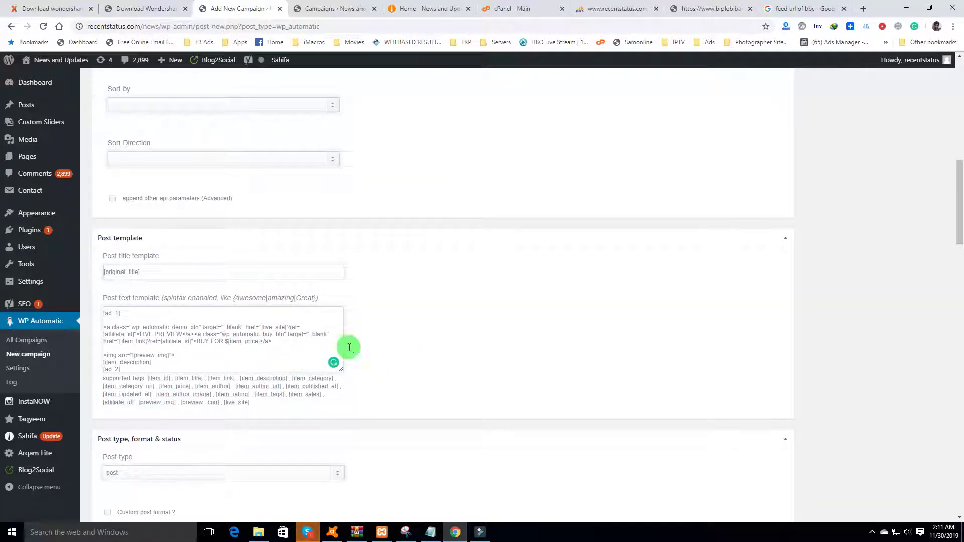
drag(193, 367, 90, 310)
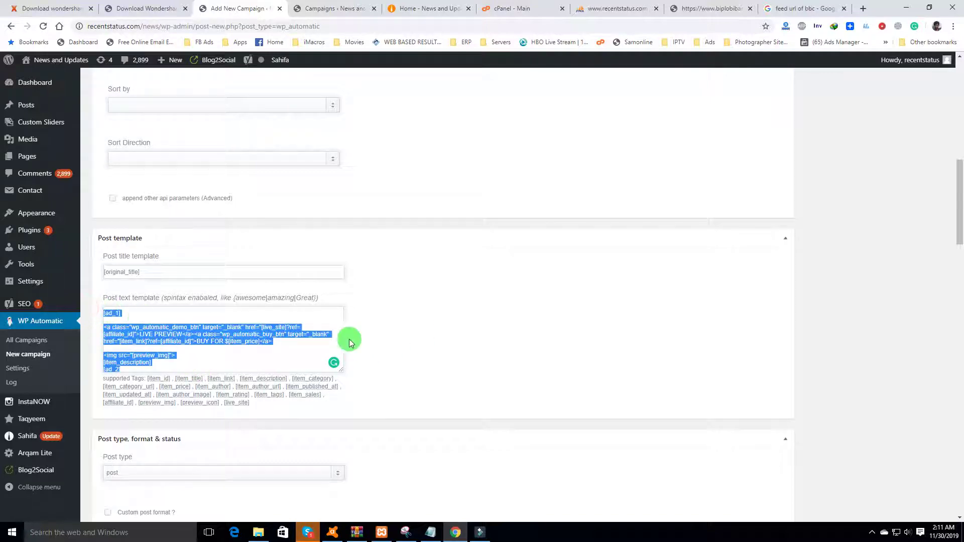
scroll(423, 348, up, 15)
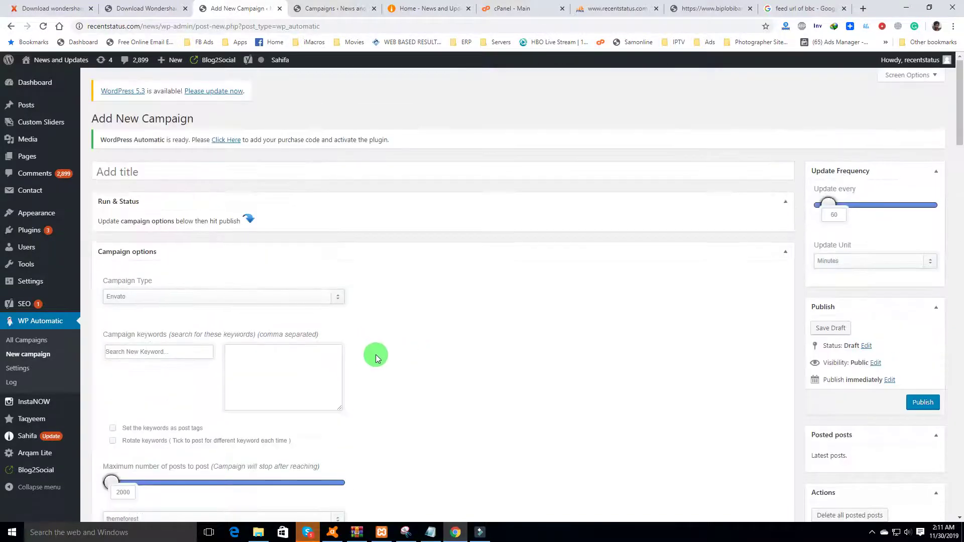
scroll(479, 421, down, 15)
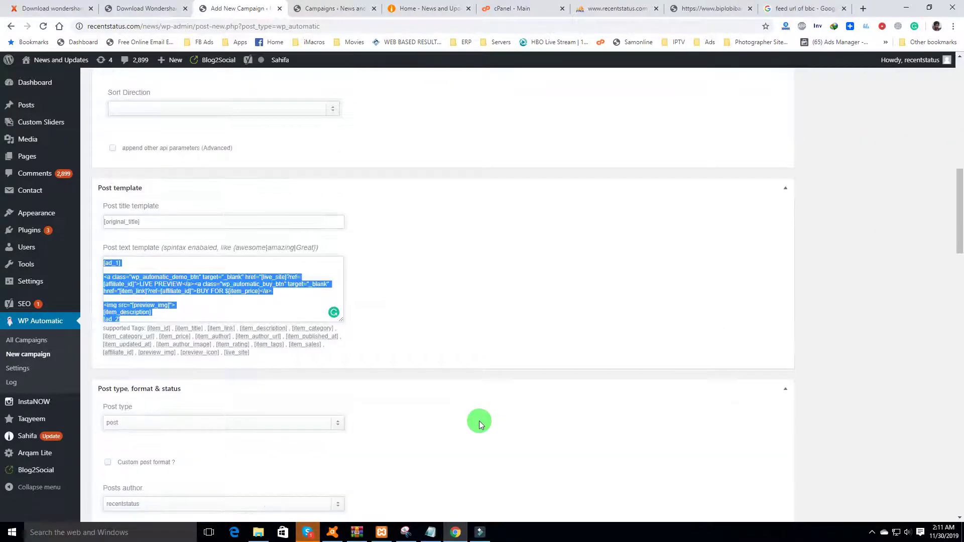
scroll(479, 421, down, 1)
click(253, 257)
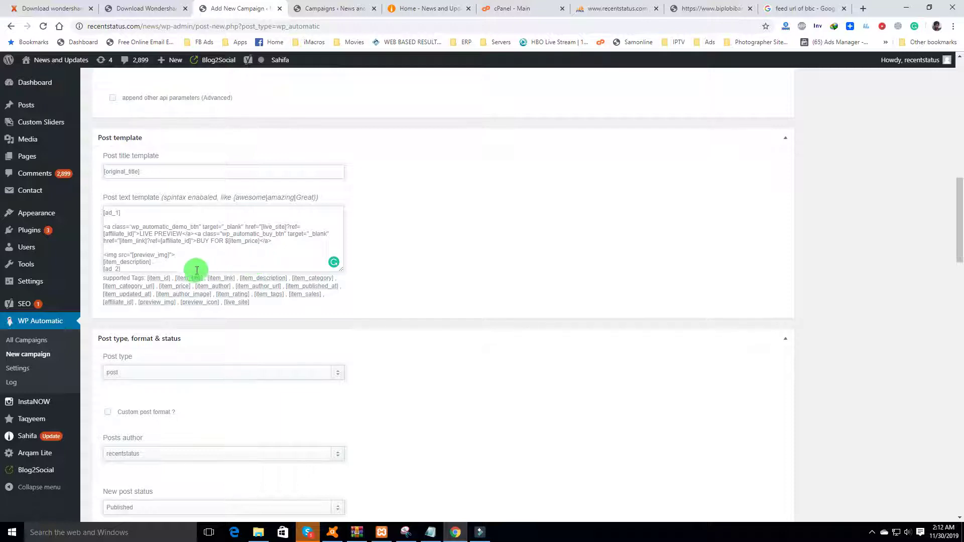
drag(193, 271, 99, 217)
click(155, 272)
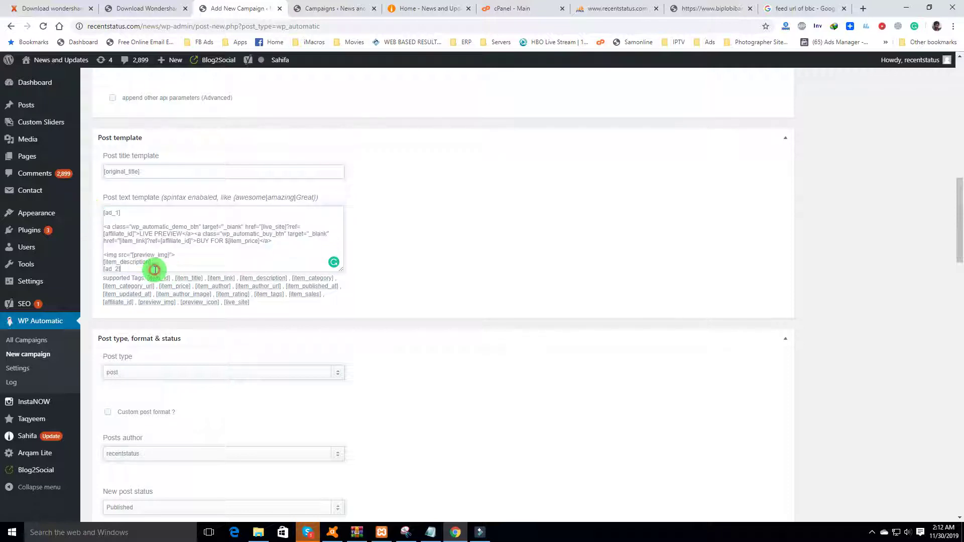
Open the WP Automatic settings in a new browser tab and look through the source settings down to the Envato section
middle_click(18, 369)
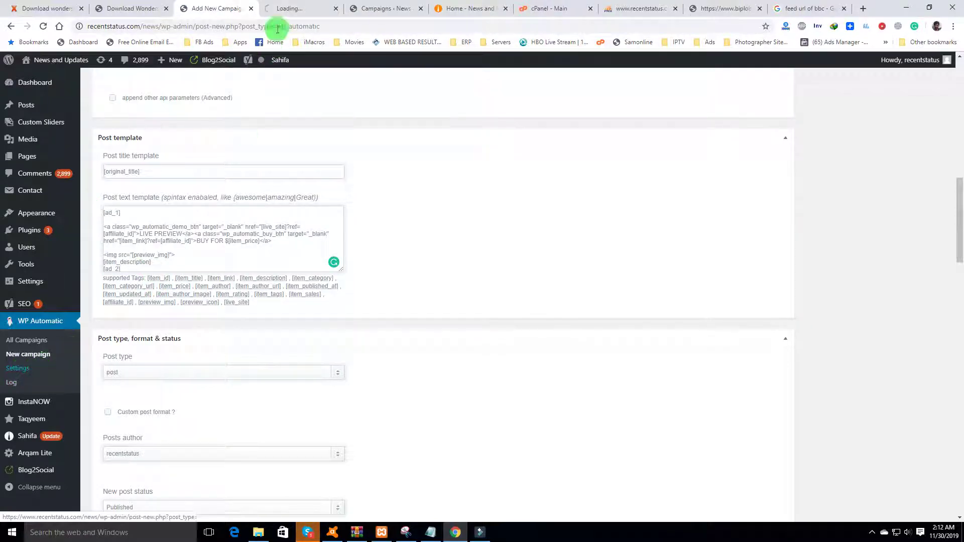
click(291, 4)
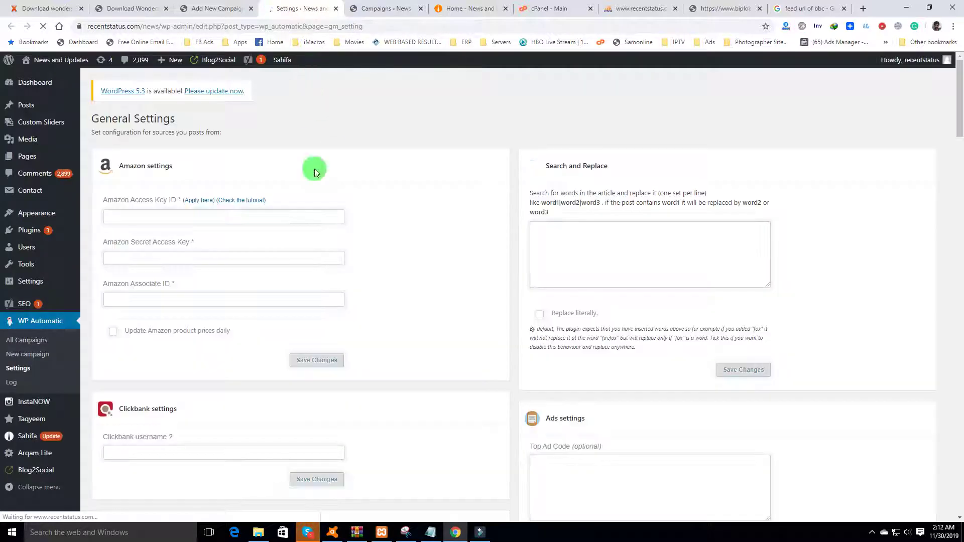
scroll(254, 291, down, 15)
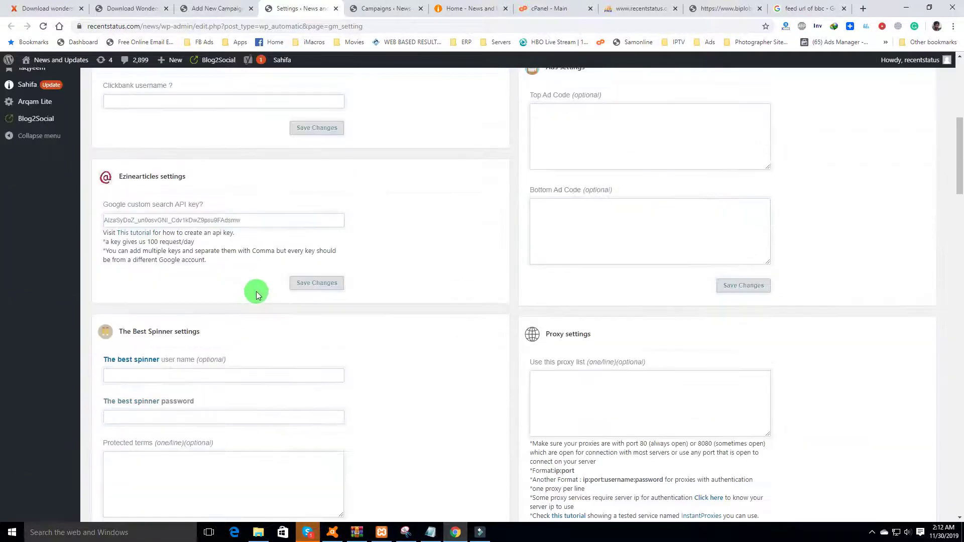
scroll(255, 290, down, 17)
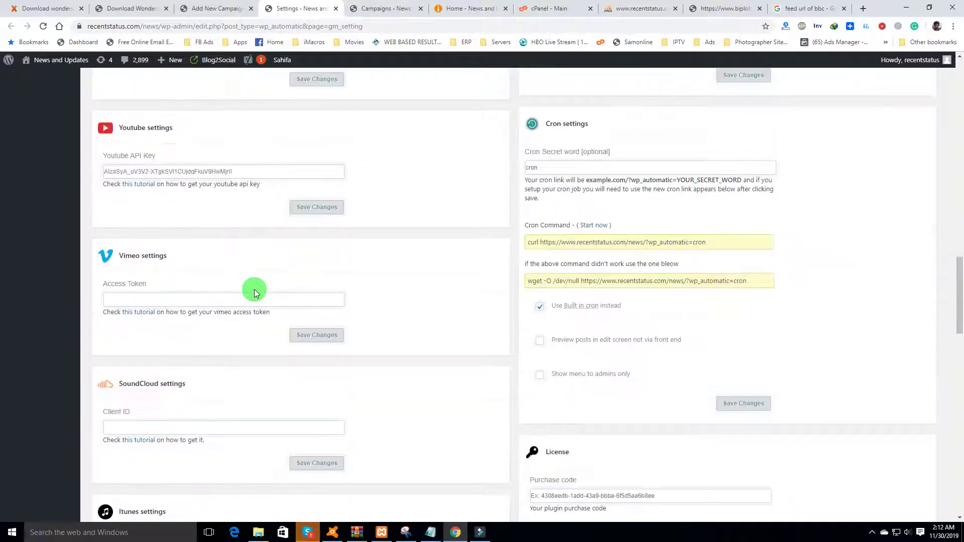
Examine the Envato authorization token field, its instructions for getting a token, and the Envato user name (affiliate ID) setting
click(180, 282)
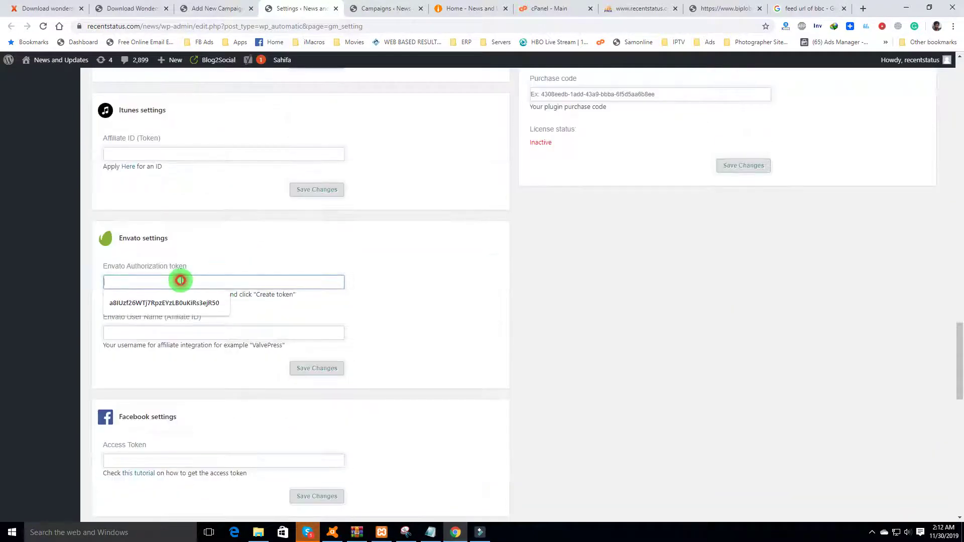
click(364, 303)
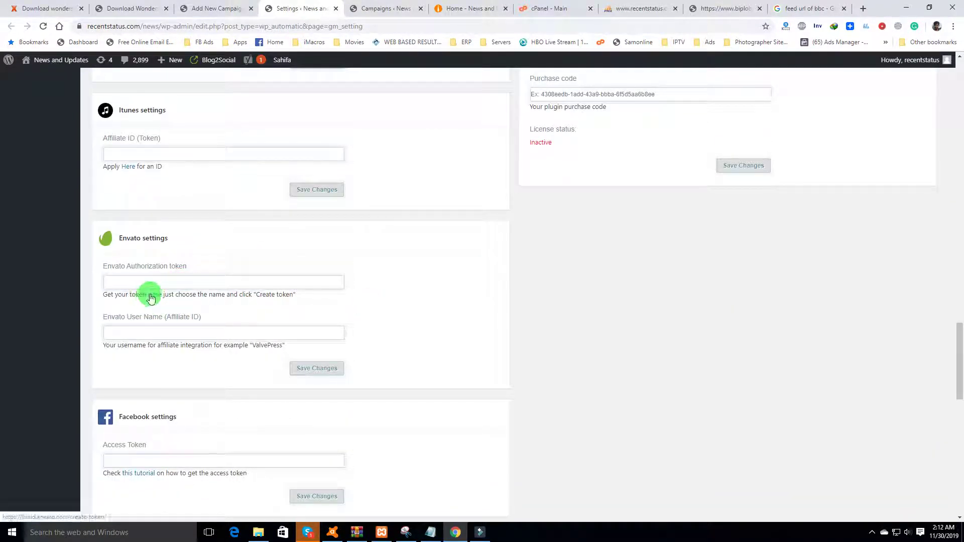
drag(172, 295, 129, 294)
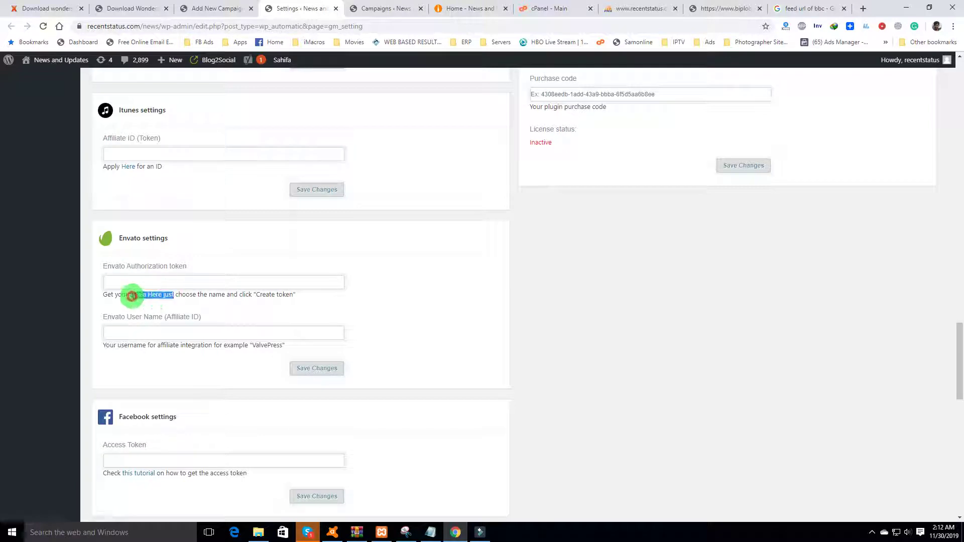
click(159, 311)
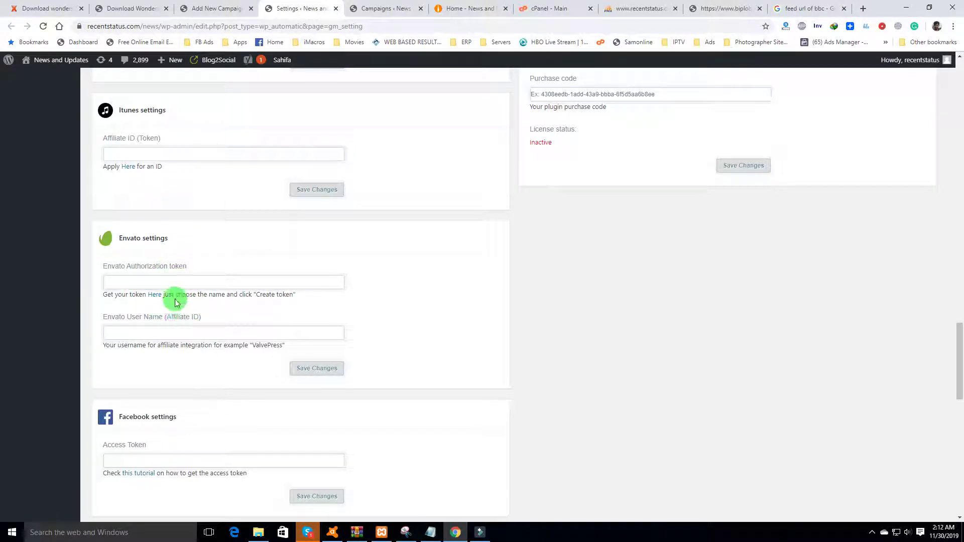
drag(102, 317, 226, 316)
click(254, 327)
scroll(296, 354, up, 20)
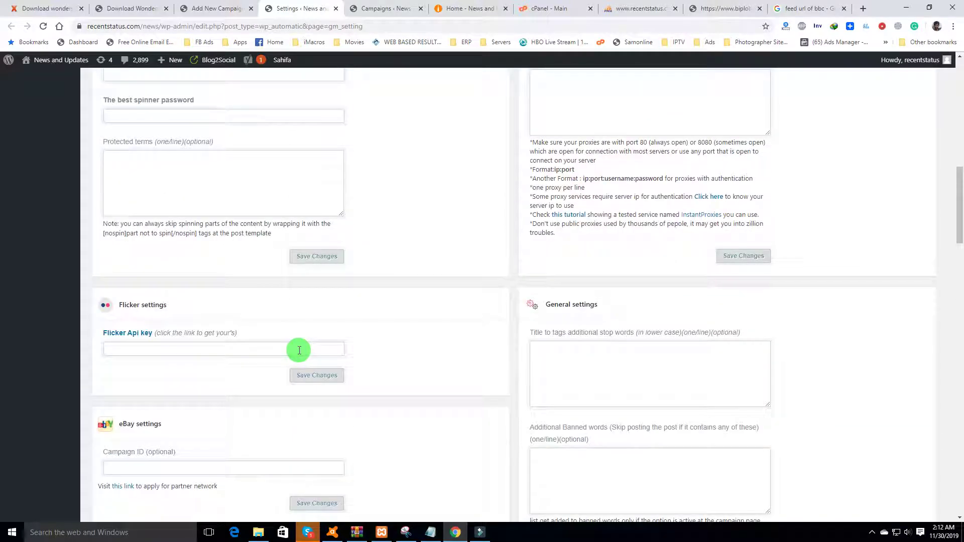
scroll(298, 348, up, 10)
Return to the new campaign form and look over the available campaign types and the Envato campaign options
click(216, 8)
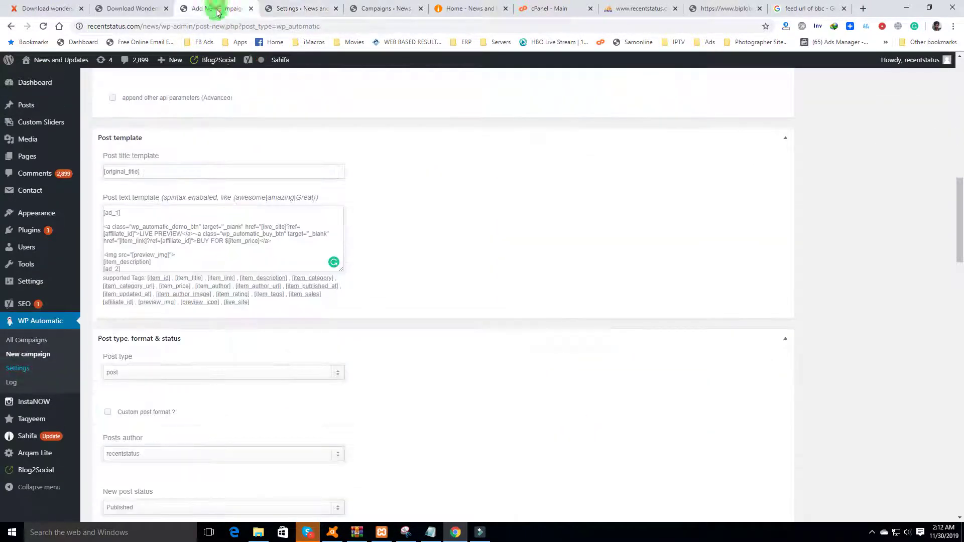
scroll(176, 256, up, 15)
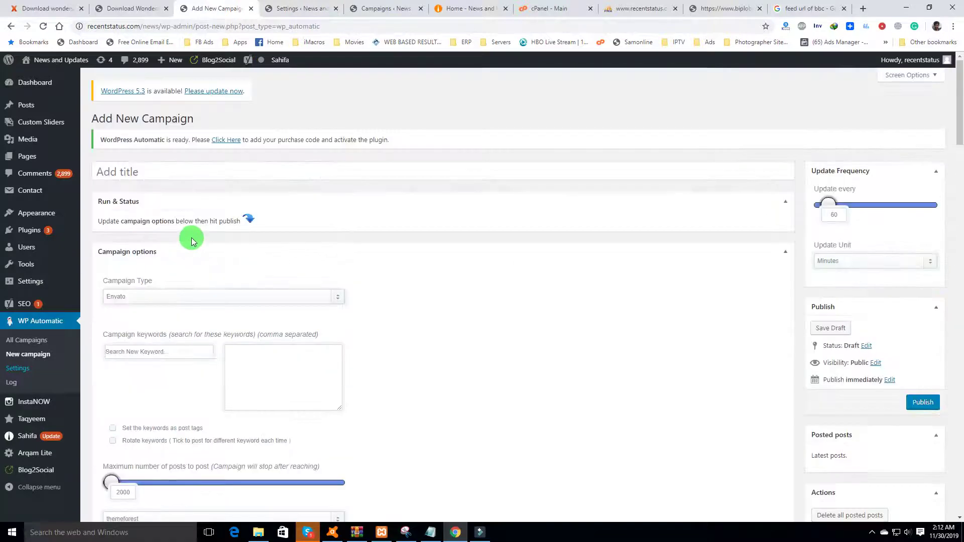
click(185, 301)
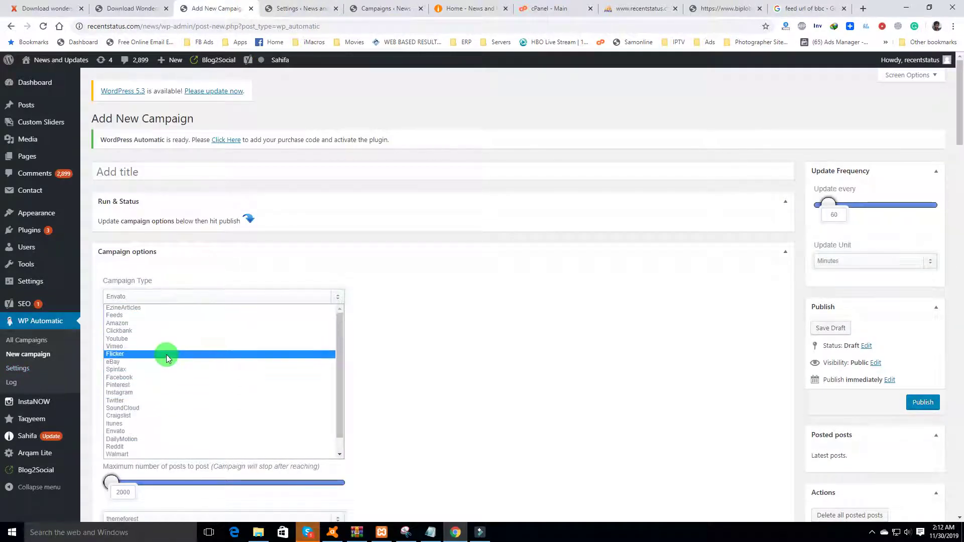
click(387, 371)
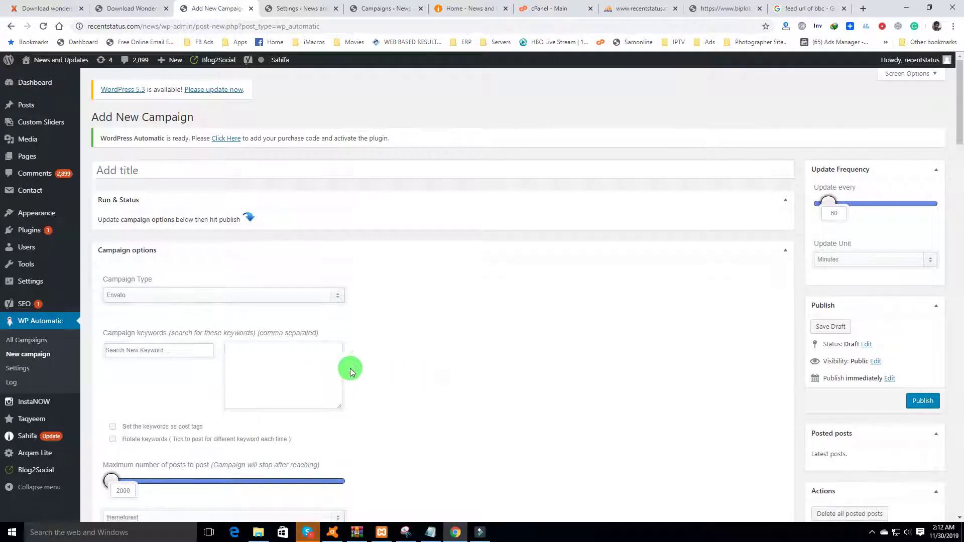
scroll(351, 368, down, 4)
scroll(622, 350, up, 4)
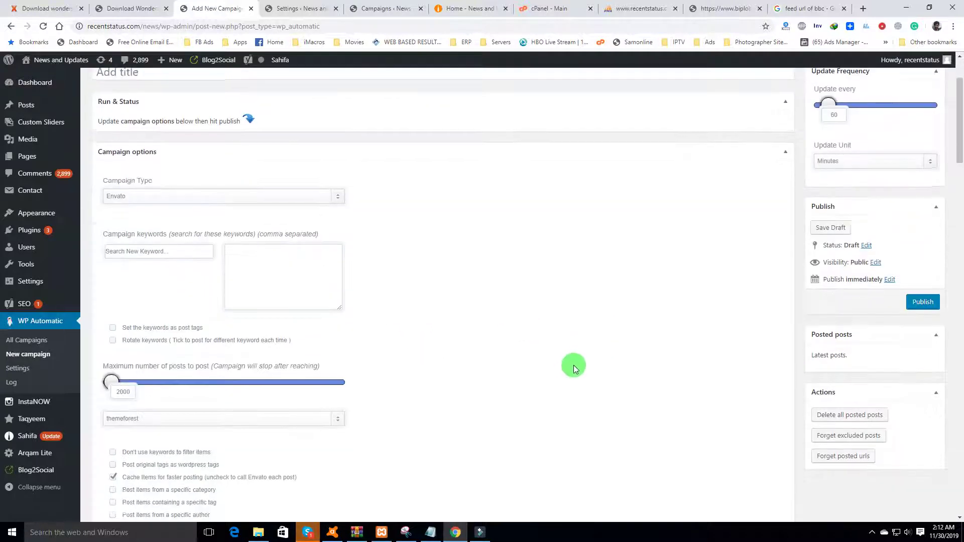
Set the new campaign's update frequency value to 1
double_click(835, 213)
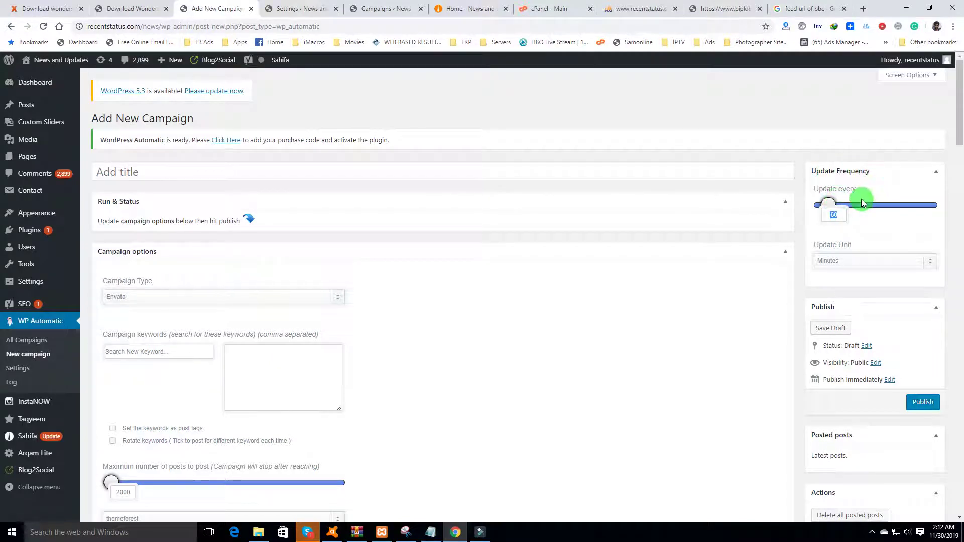
click(855, 262)
click(856, 262)
click(839, 218)
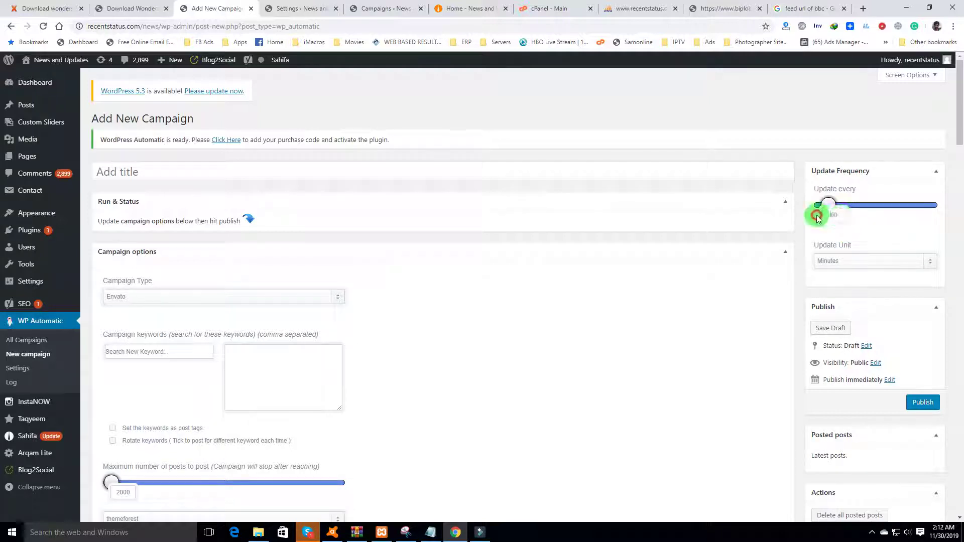
click(835, 214)
mouse_move(842, 216)
mouse_down()
mouse_move(814, 215)
mouse_move(828, 222)
mouse_up()
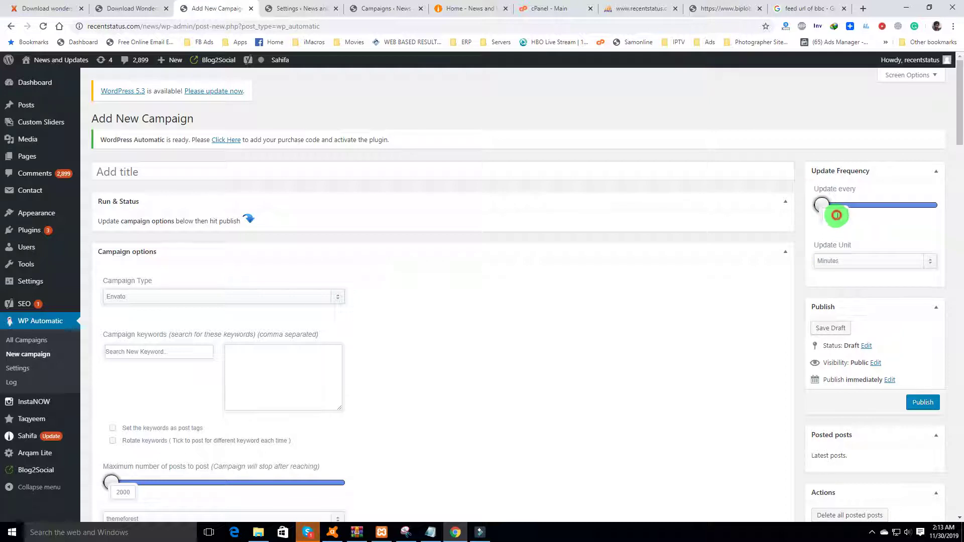
drag(836, 215, 820, 223)
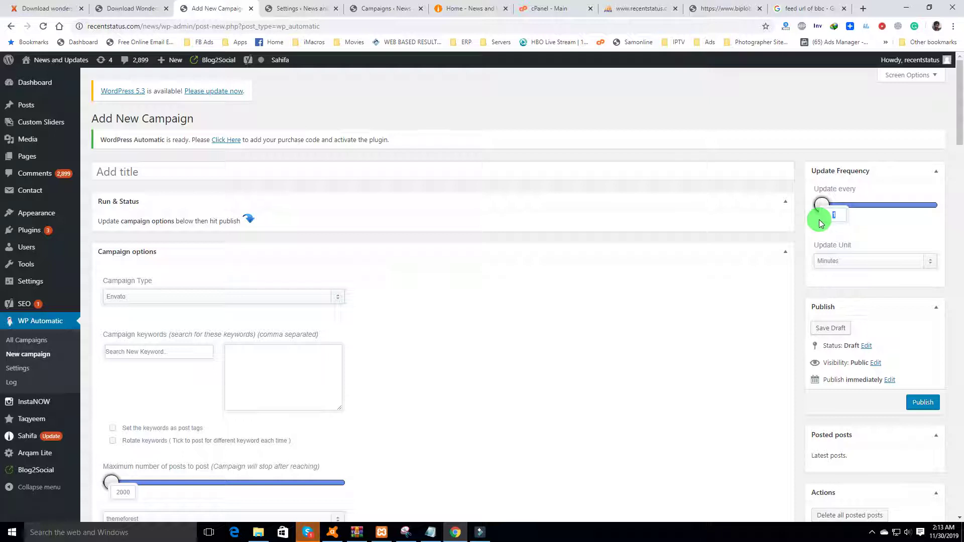
Try Hours as the campaign's update unit and settle on Days
click(878, 261)
click(860, 278)
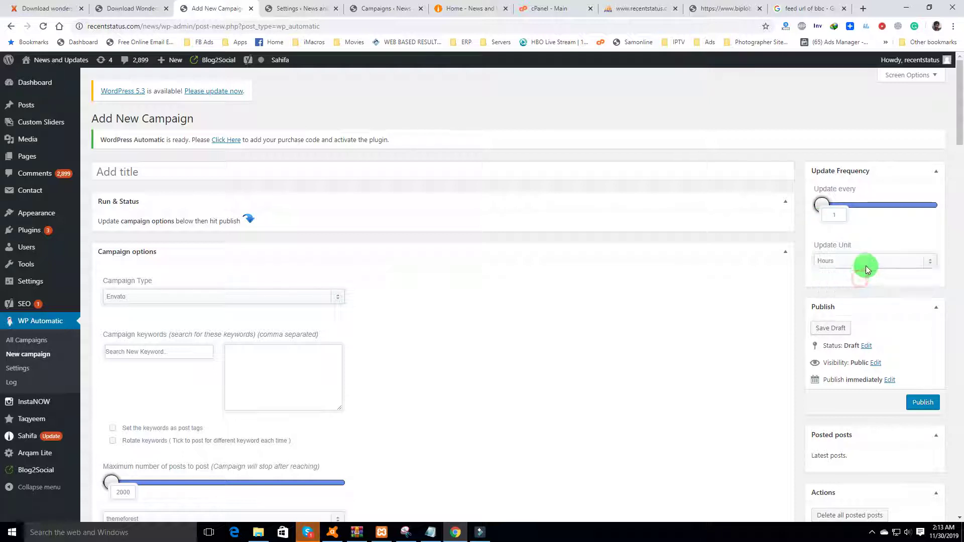
click(867, 267)
click(860, 285)
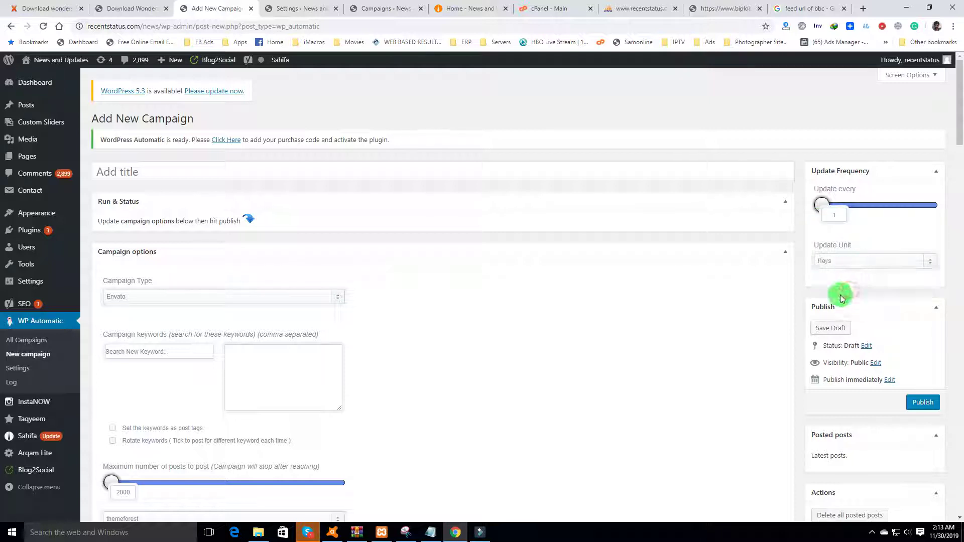
scroll(673, 388, down, 6)
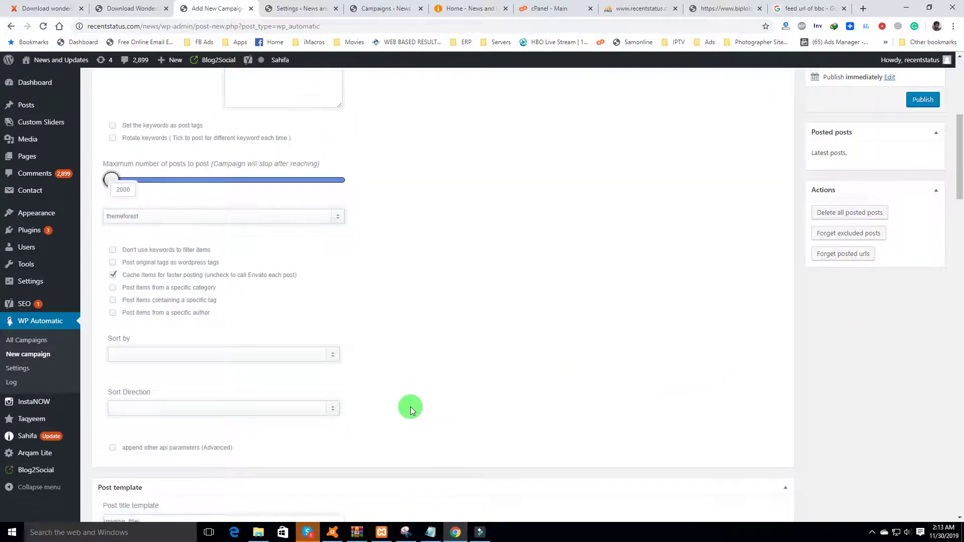
scroll(411, 406, down, 5)
scroll(411, 406, up, 11)
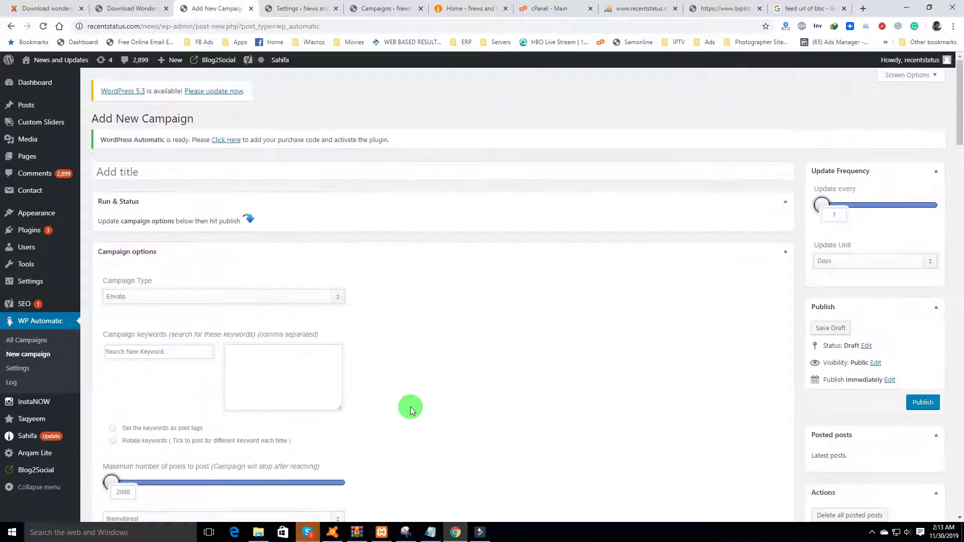
scroll(409, 406, down, 1)
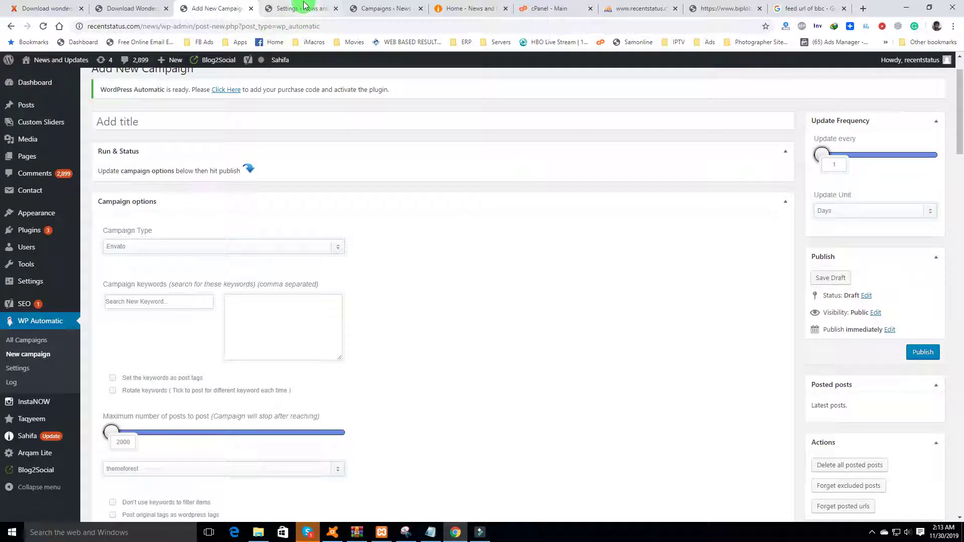
Return to the WP Automatic settings and examine the Amazon, Clickbank and Ezinearticles sections, including the Google custom search API key field
click(303, 7)
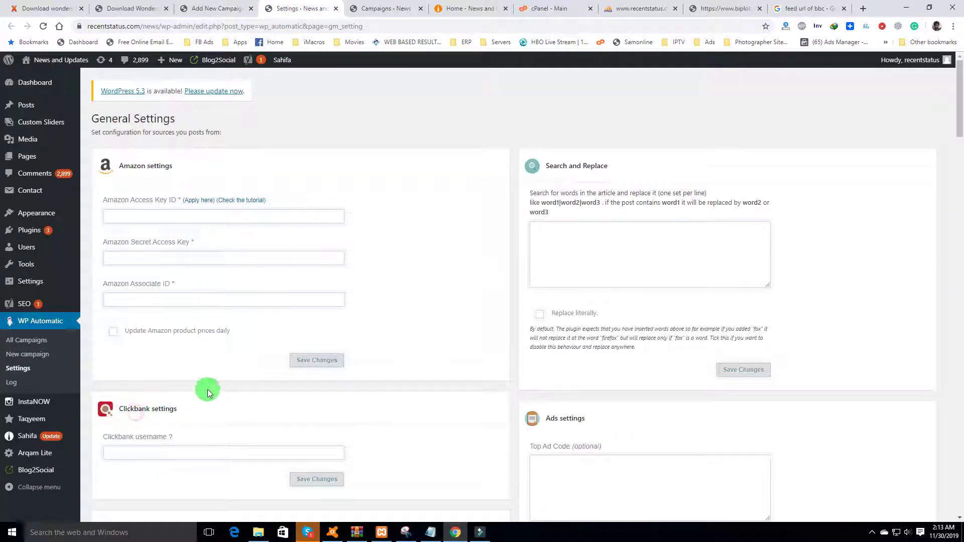
scroll(143, 181, down, 2)
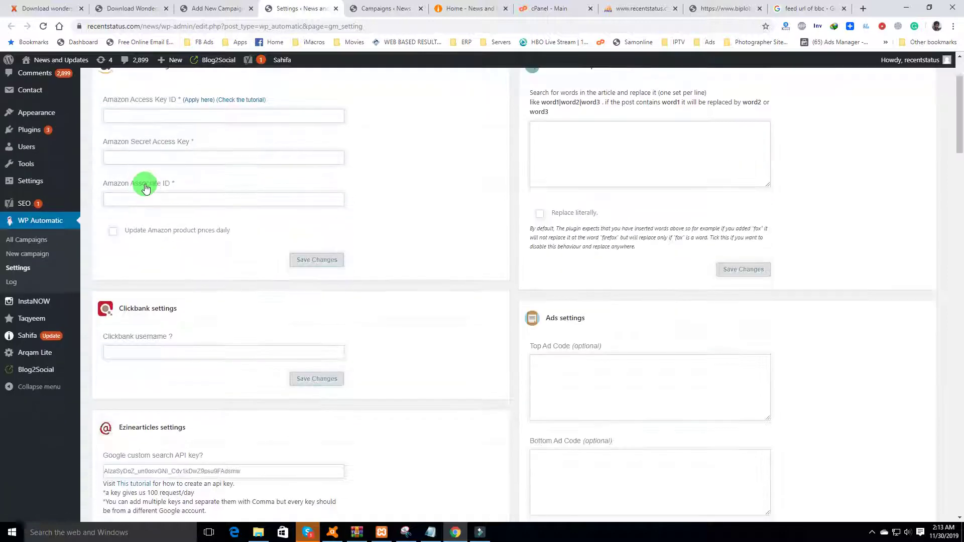
scroll(146, 188, down, 2)
scroll(171, 351, down, 2)
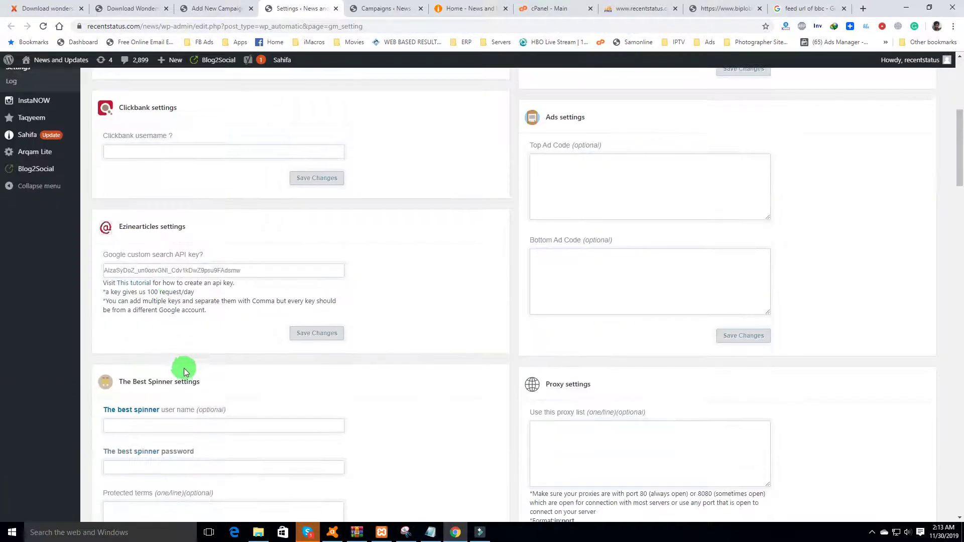
scroll(237, 369, up, 6)
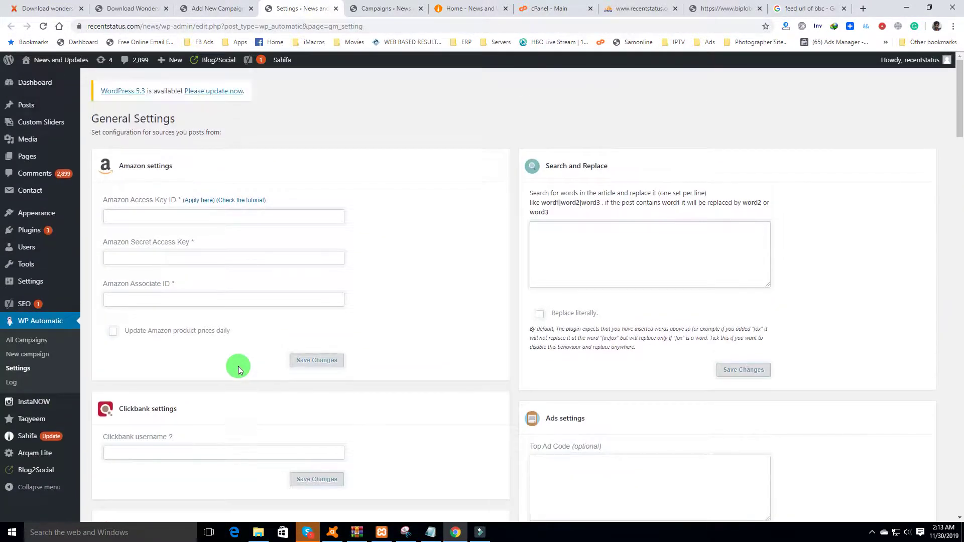
scroll(177, 401, down, 2)
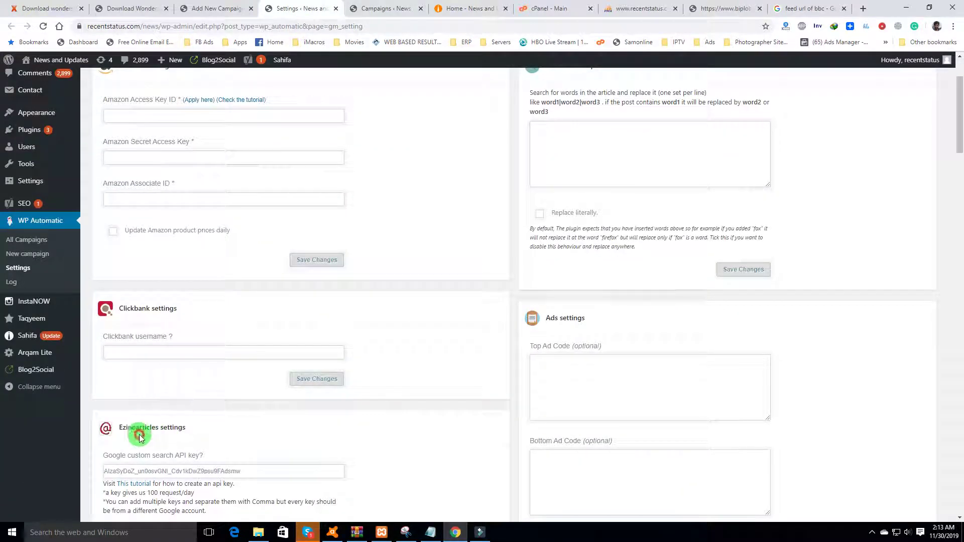
scroll(200, 419, down, 2)
click(274, 369)
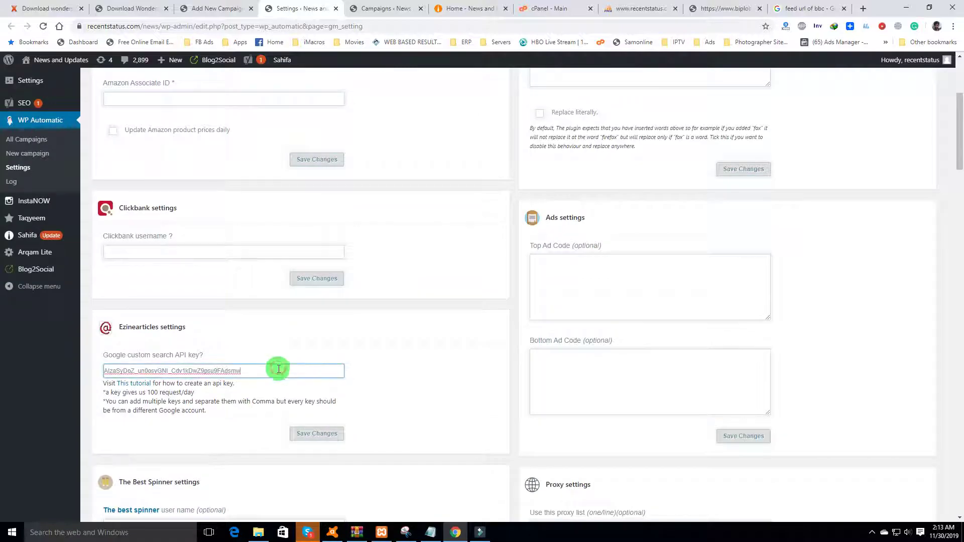
scroll(316, 332, up, 4)
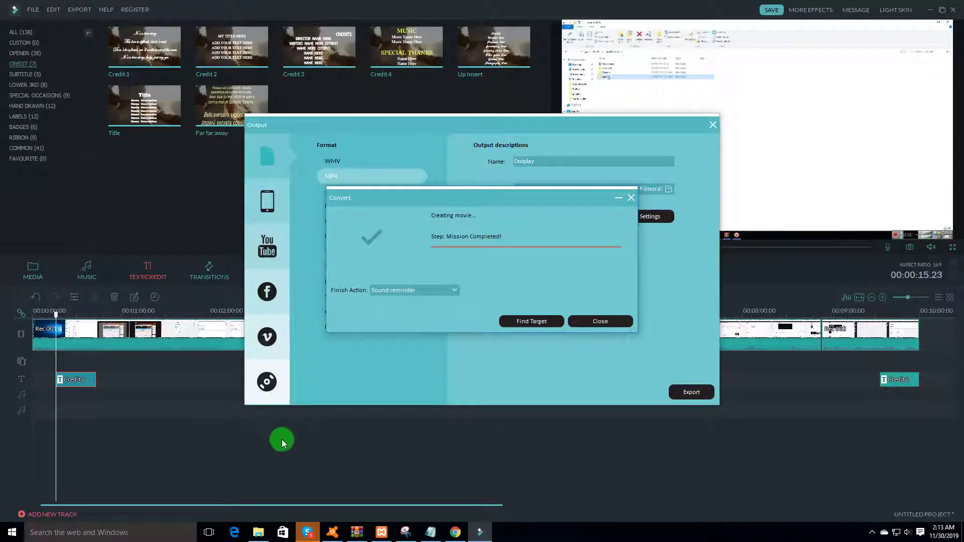
View the plugin settings page in Chrome again and switch to the video export window in Filmora
click(452, 534)
scroll(315, 369, down, 3)
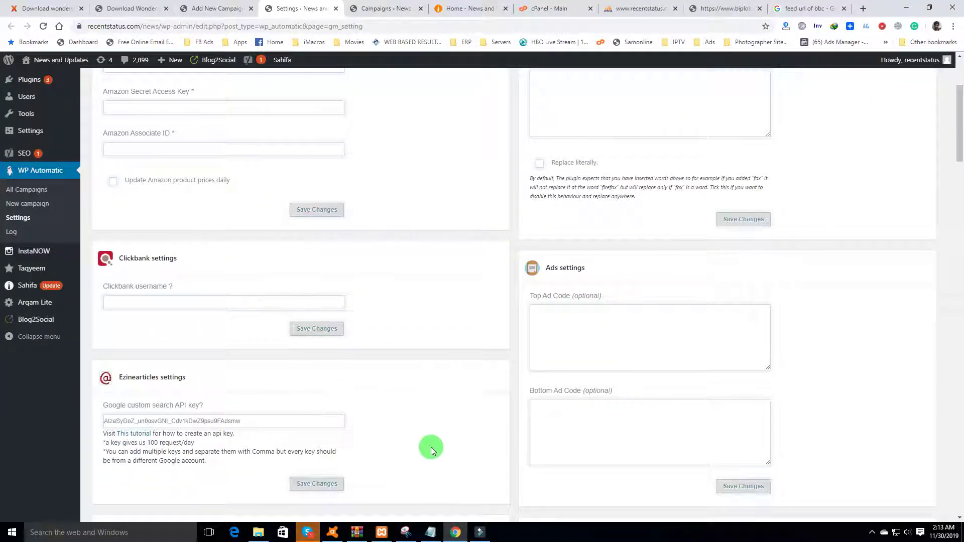
click(482, 533)
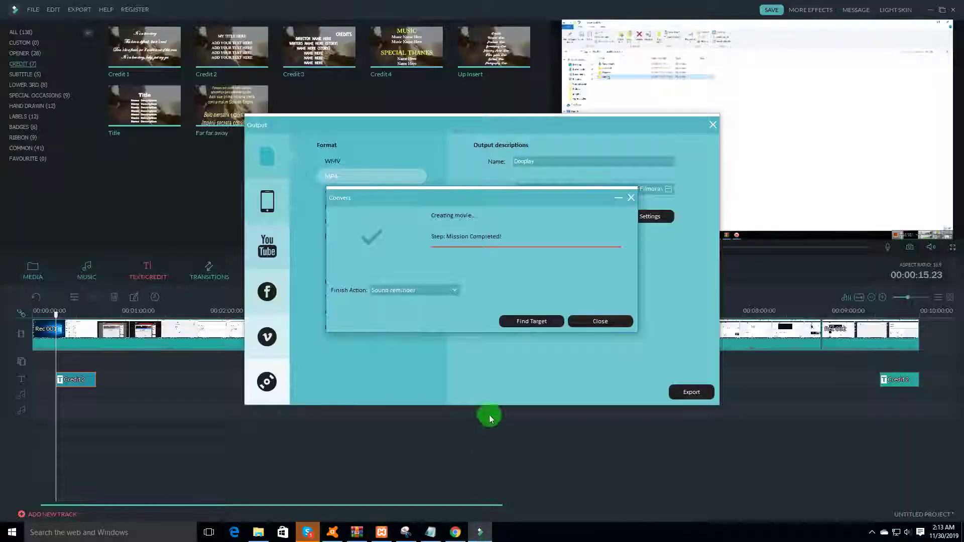